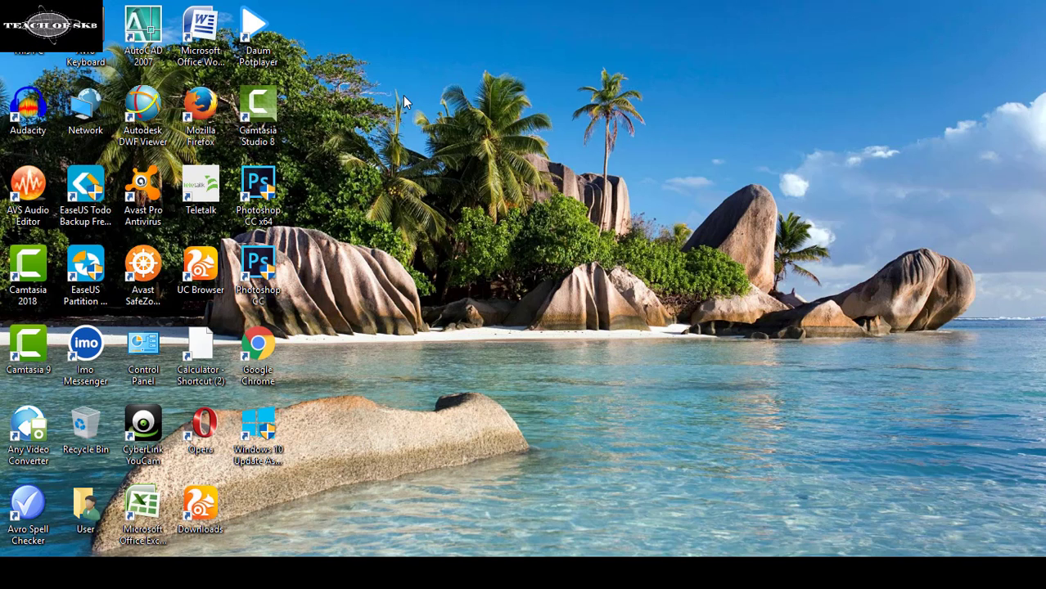
double_click(29, 120)
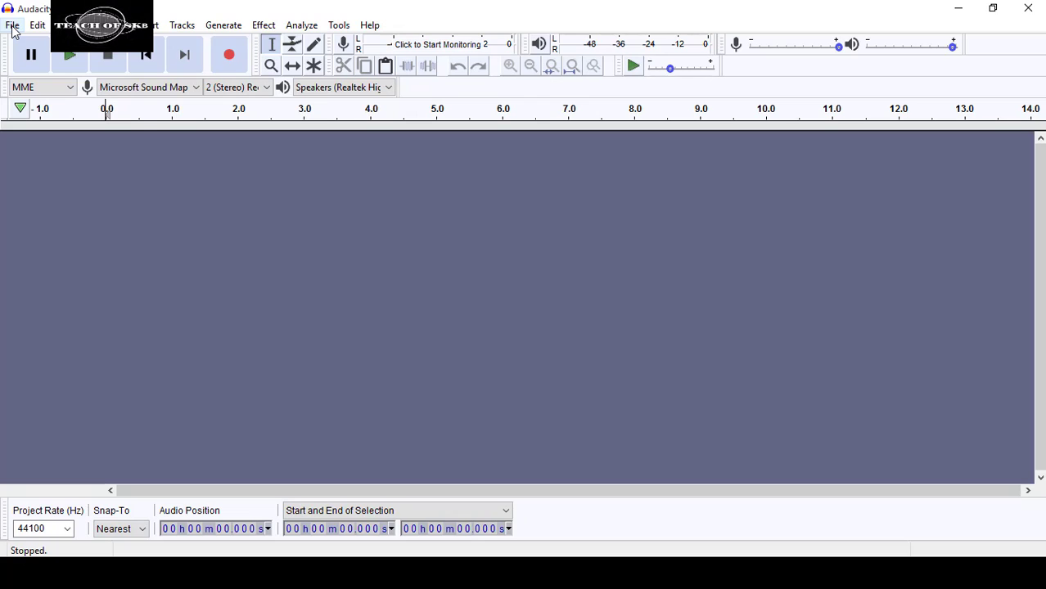
click(13, 30)
click(39, 62)
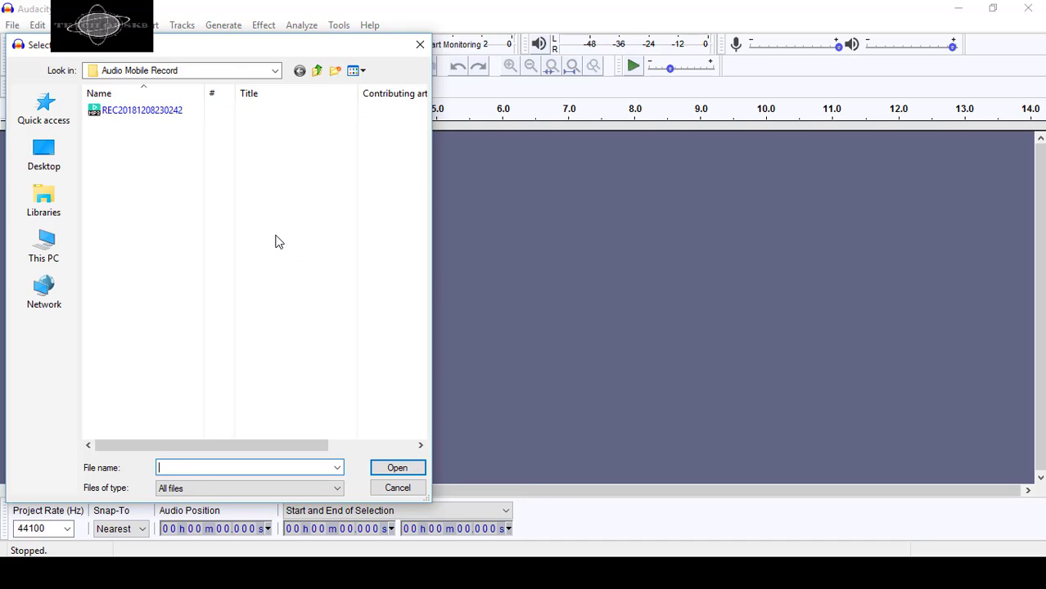
click(160, 111)
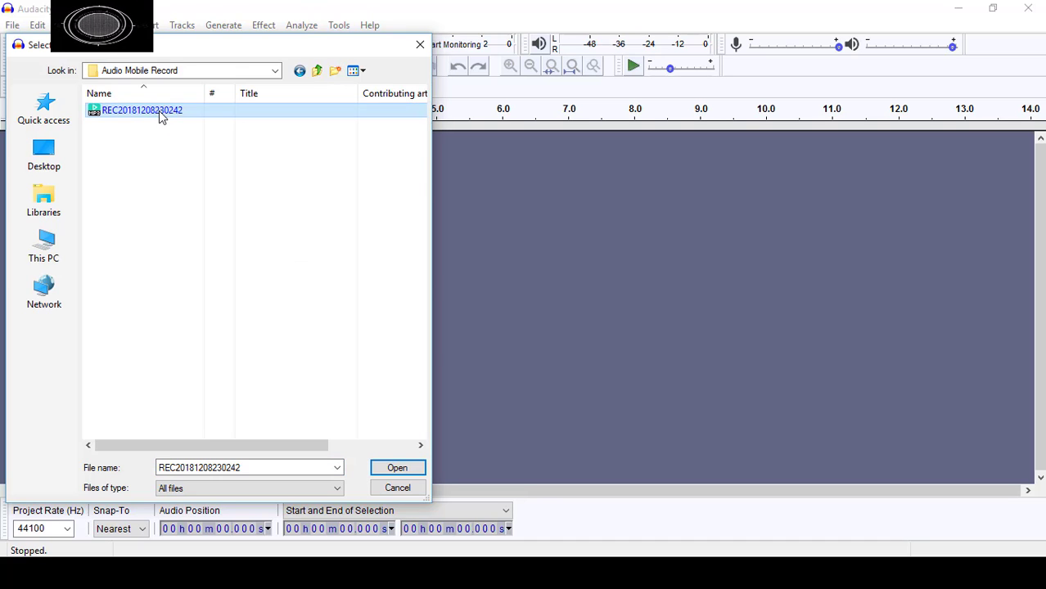
click(397, 470)
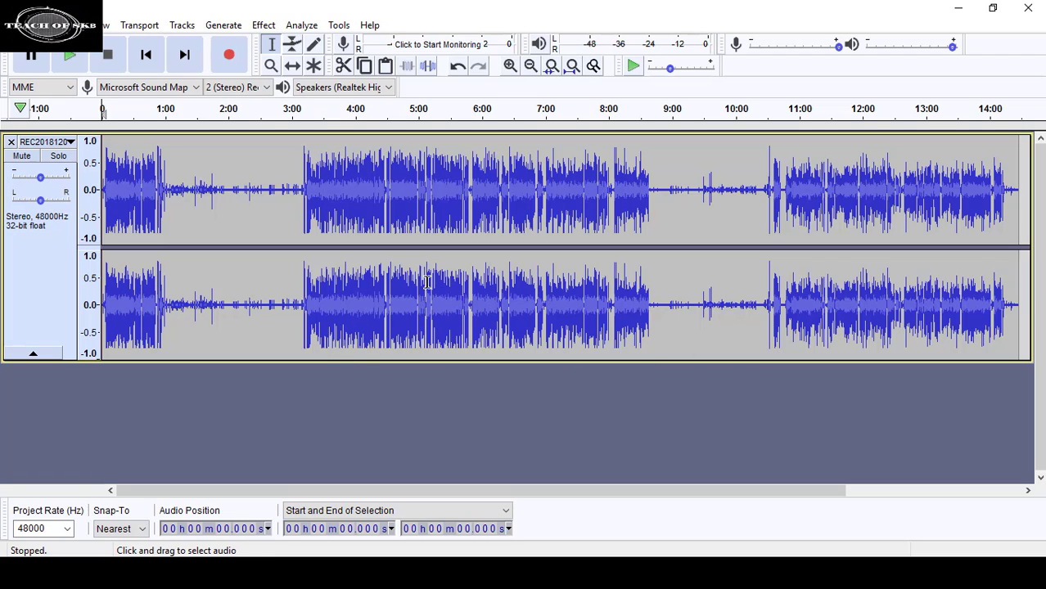
key(ctrl+a)
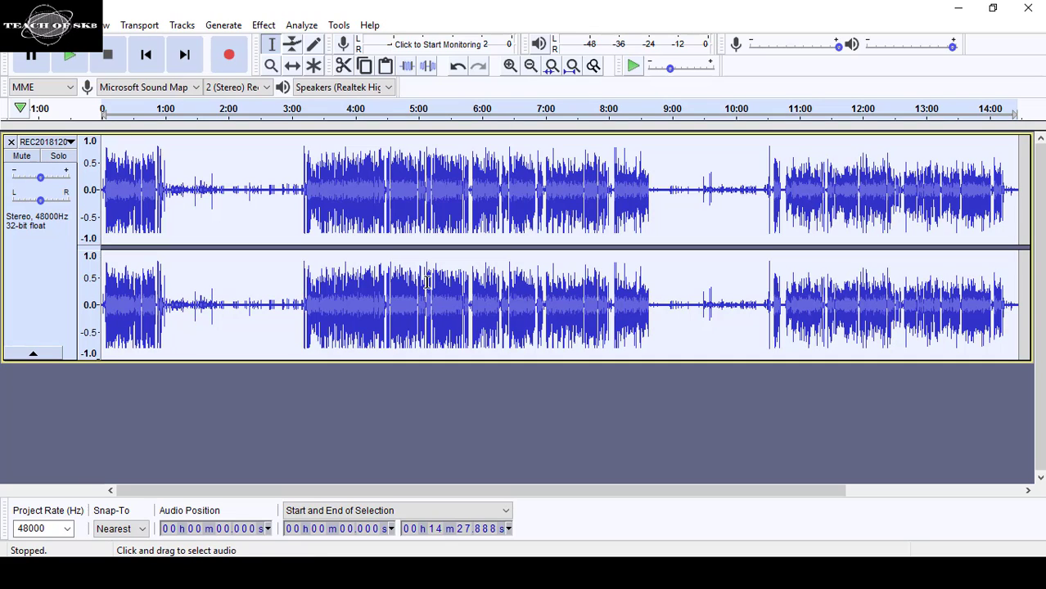
key(Delete)
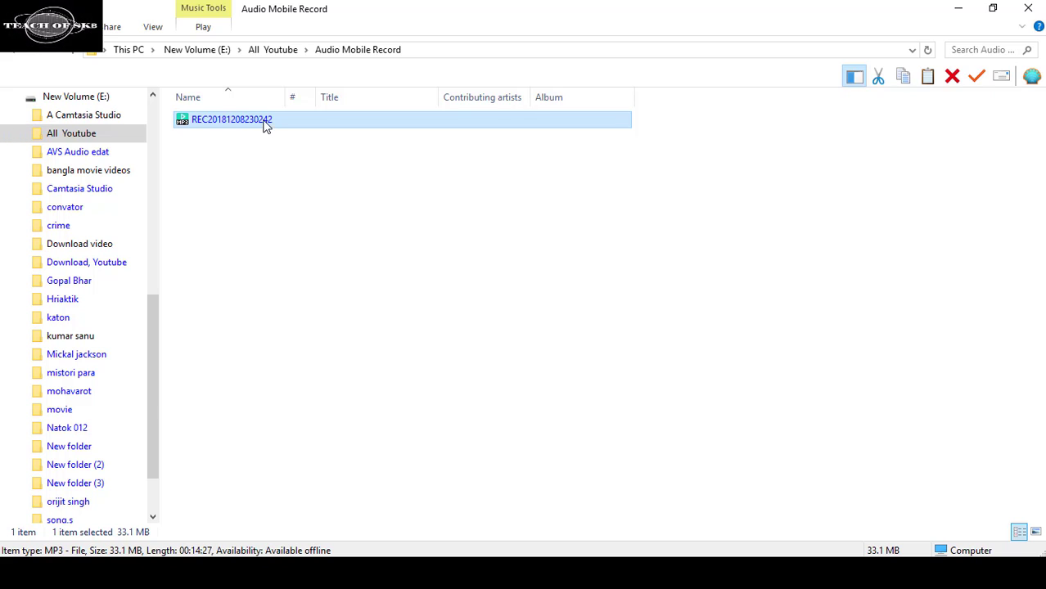
drag(267, 123, 293, 273)
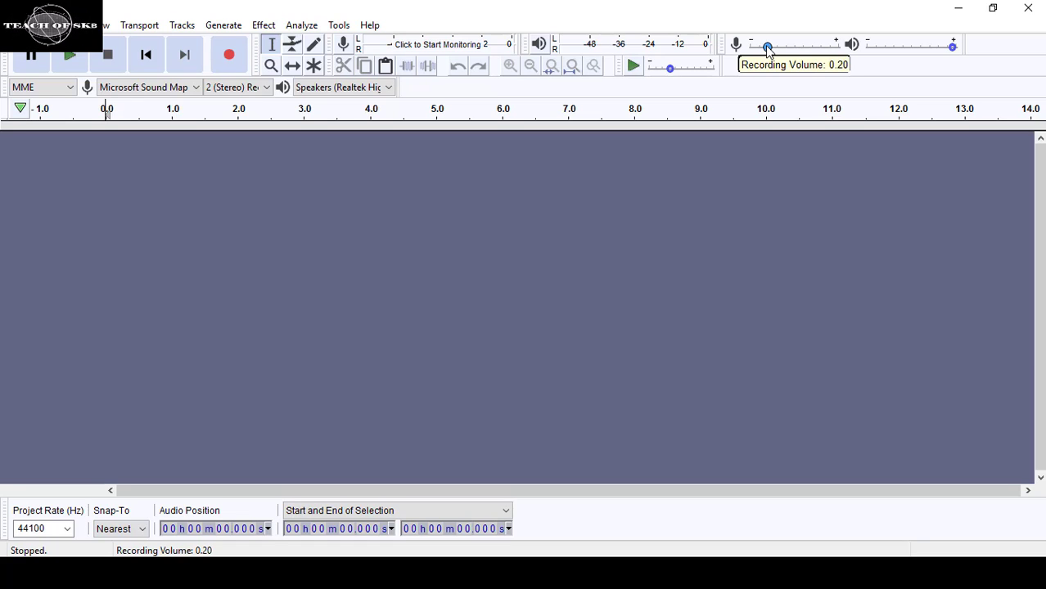
Set the recording and playback volumes to maximum and record a stereo voice track about 40 seconds long
drag(769, 47, 838, 46)
drag(951, 47, 957, 47)
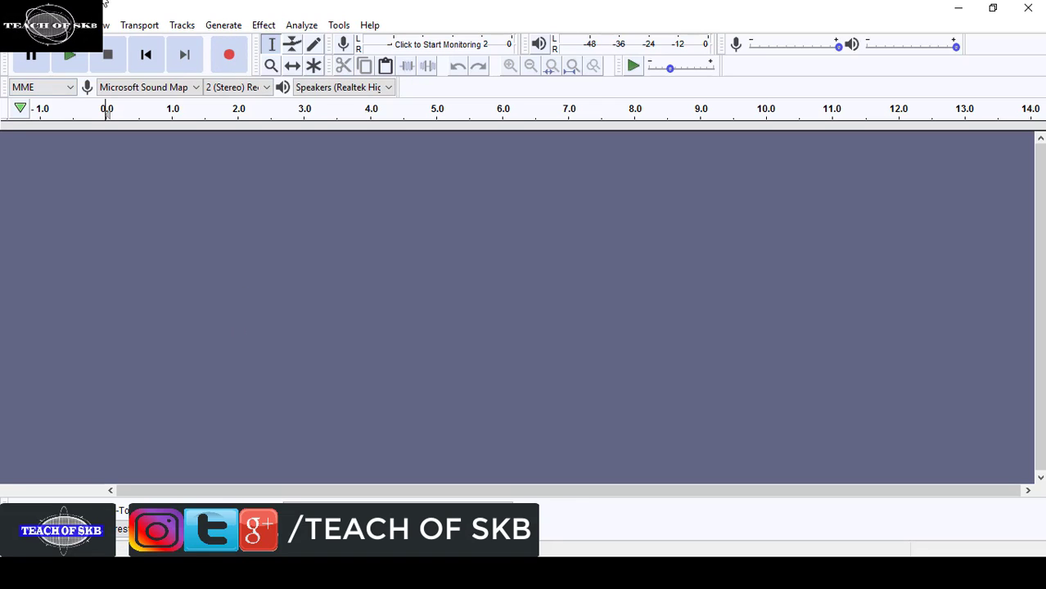
click(228, 57)
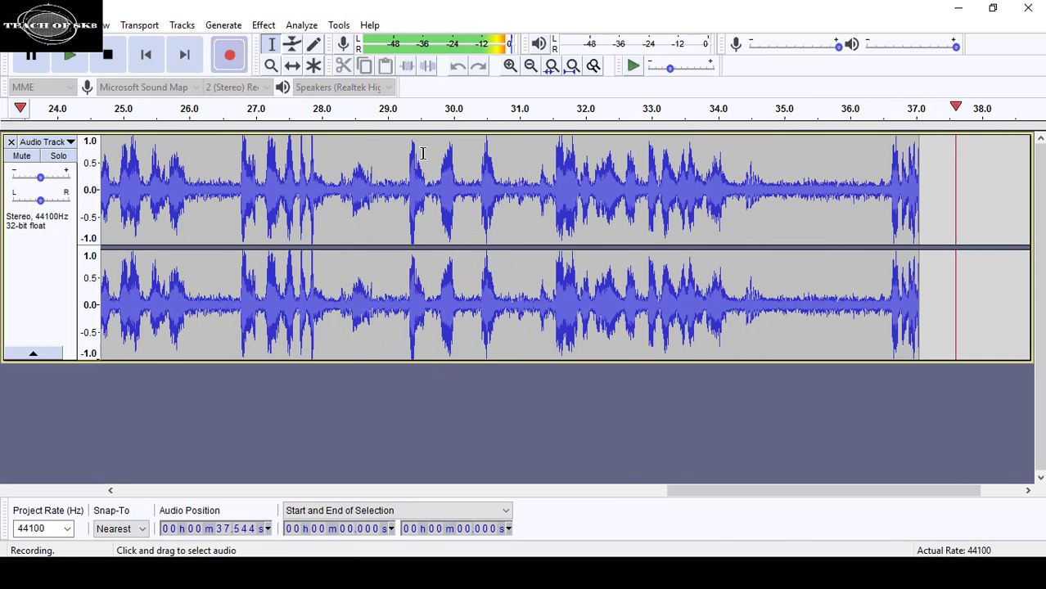
click(108, 57)
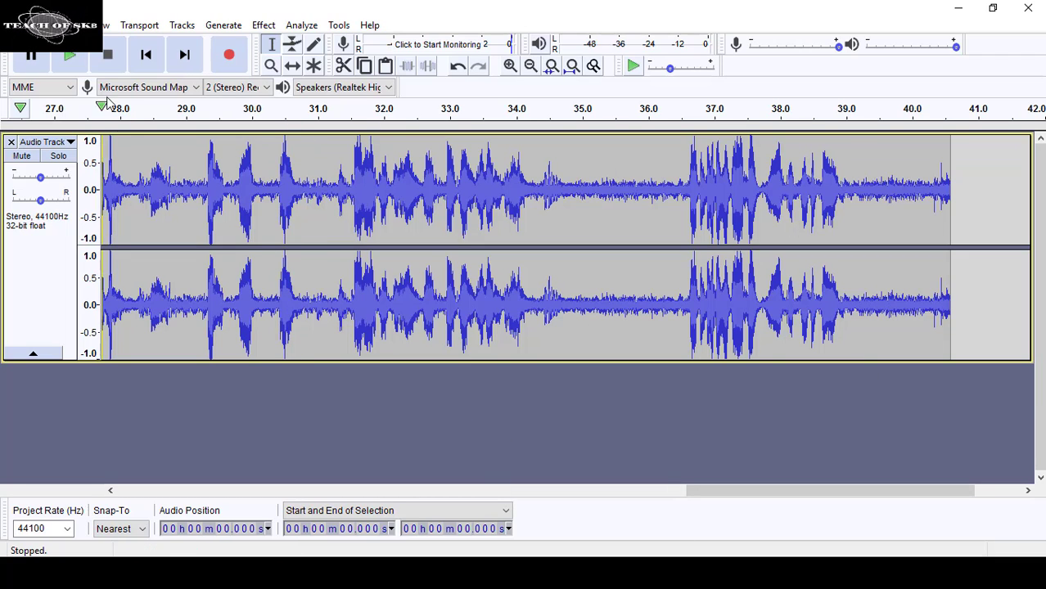
Play the recorded track from its start to about 14.8 seconds, setting the system speaker volume to 98
click(70, 58)
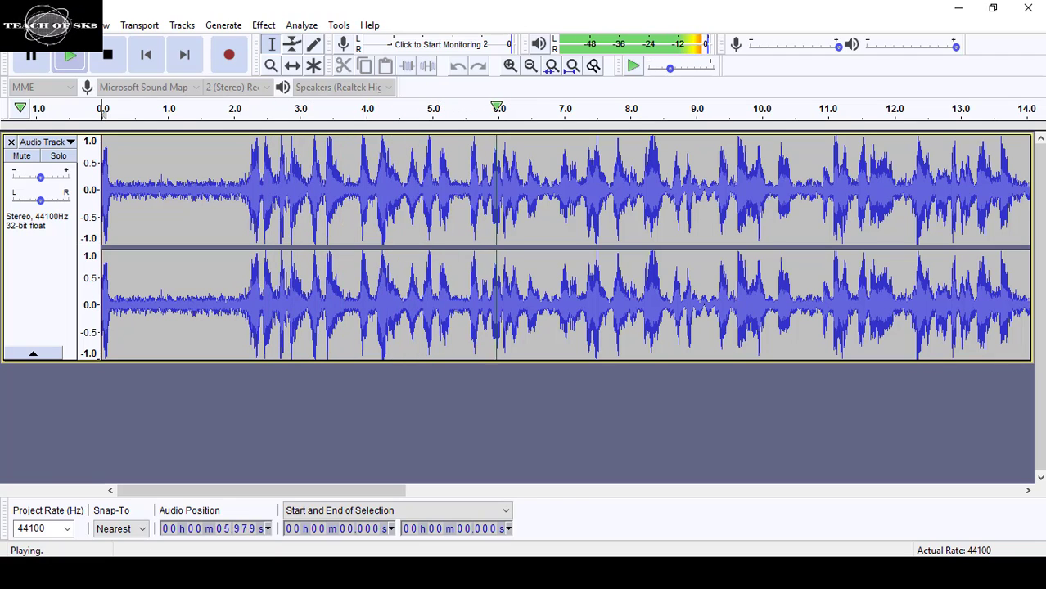
click(949, 556)
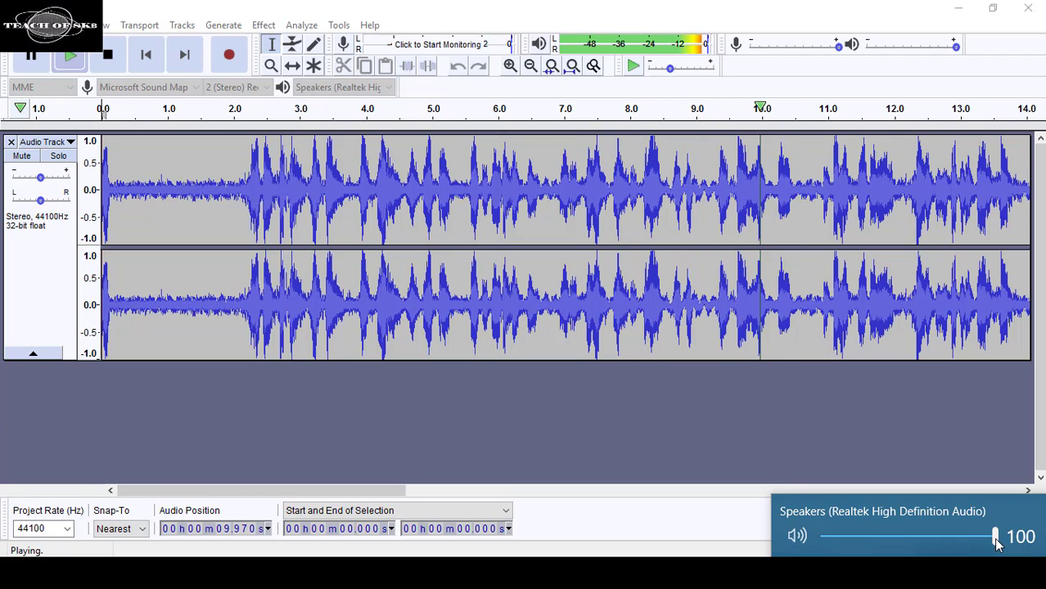
drag(996, 544, 992, 544)
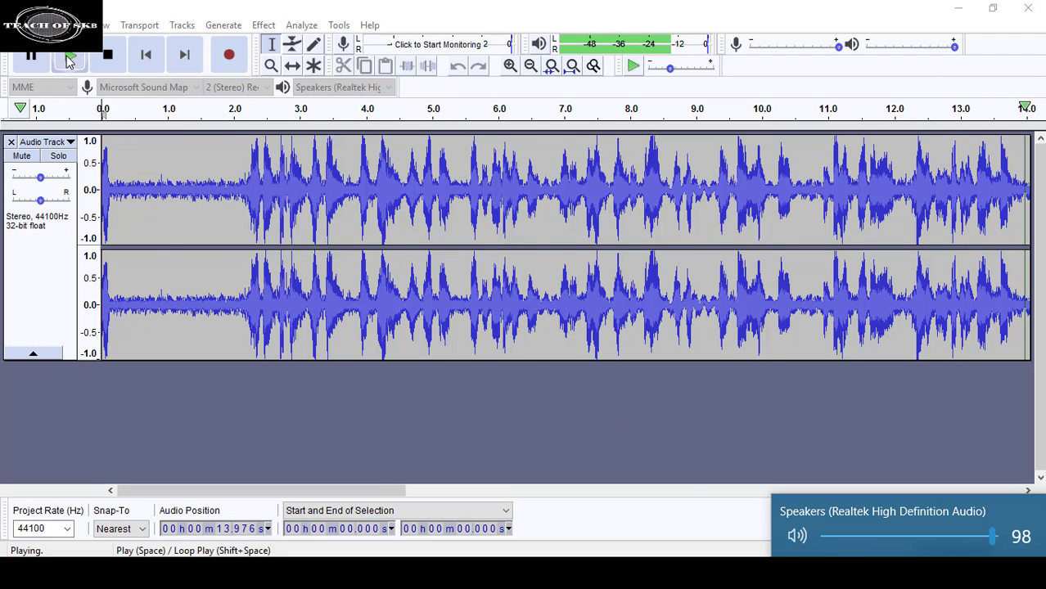
click(30, 55)
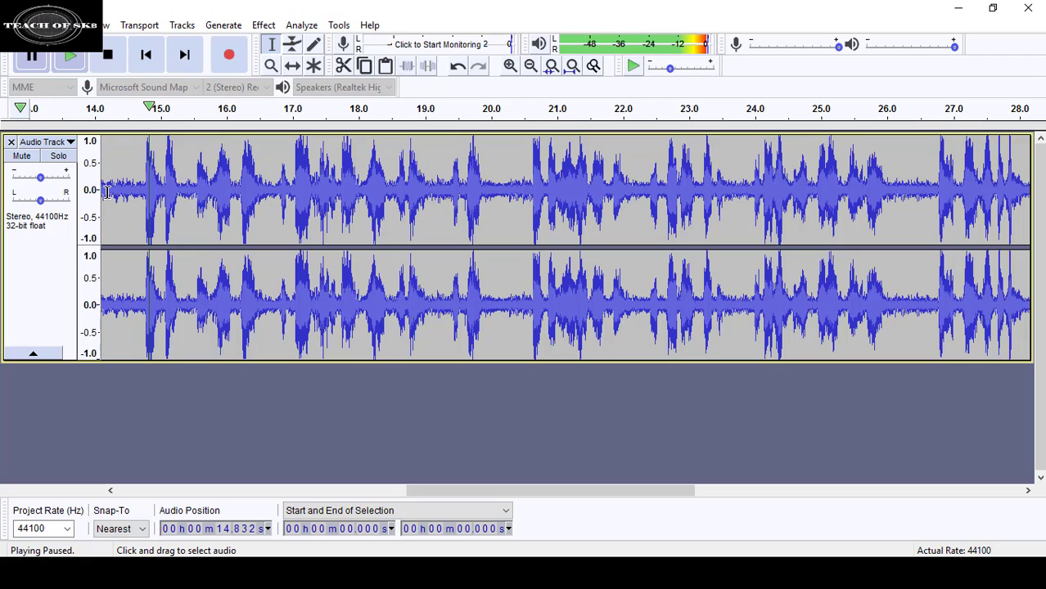
Select the noise-only stretch before the speech, from about 14.16 to 14.73 seconds
drag(102, 189, 139, 203)
click(137, 199)
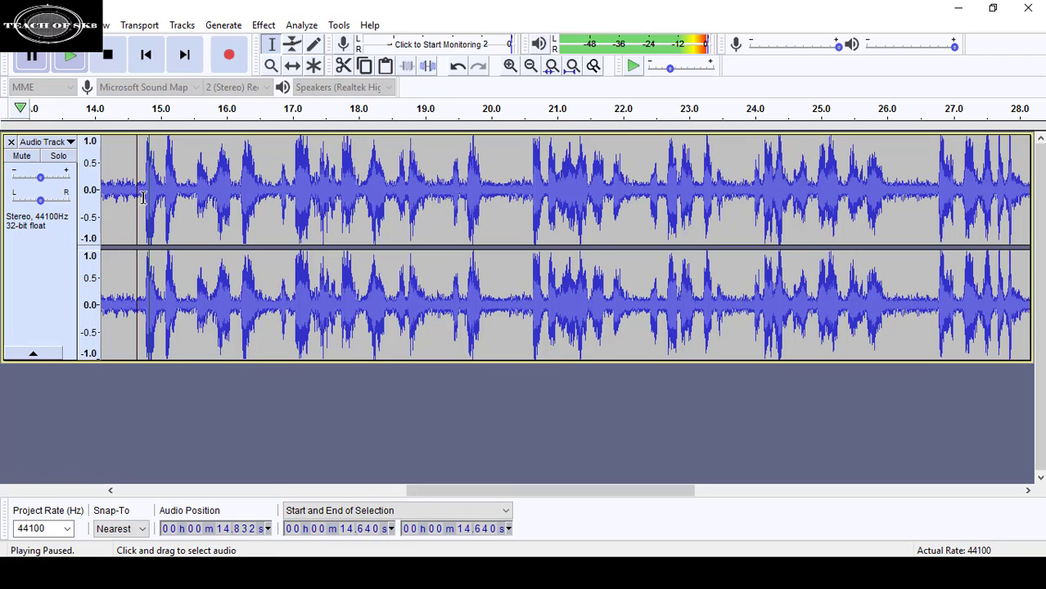
drag(144, 198, 113, 200)
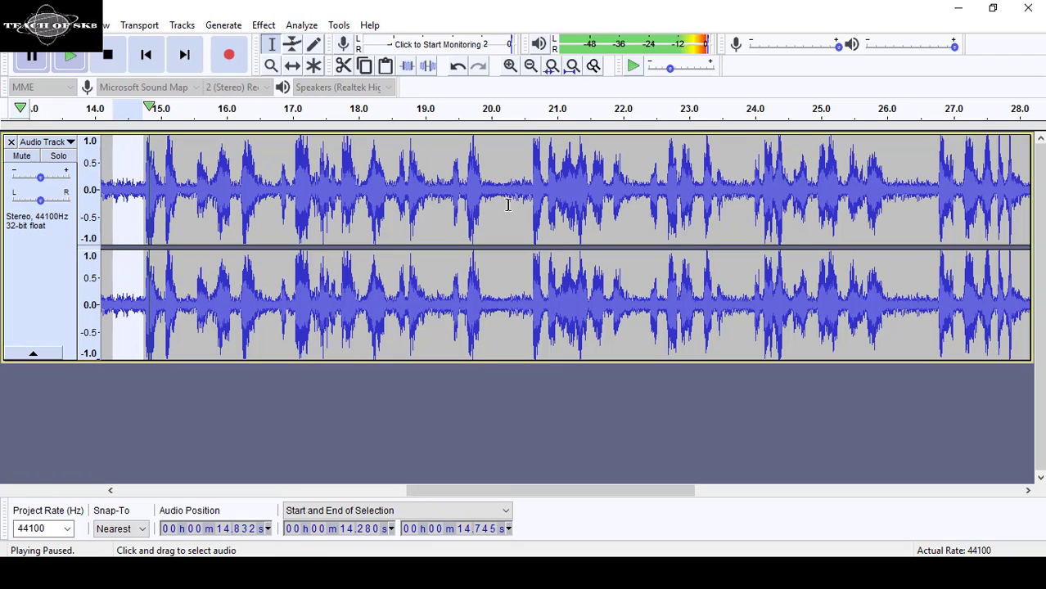
drag(527, 200, 490, 203)
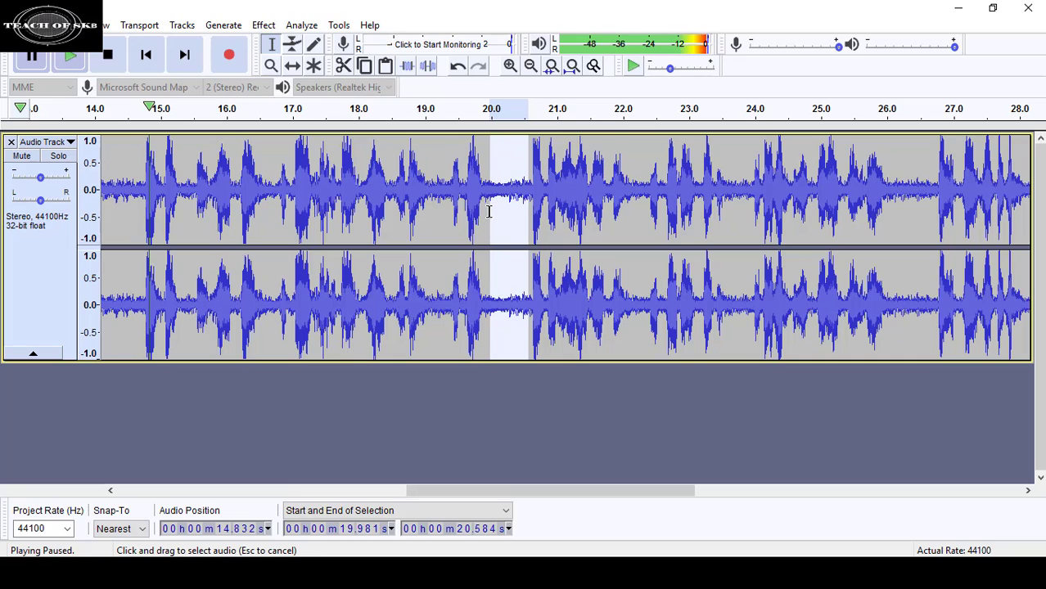
click(146, 196)
drag(144, 195, 106, 202)
click(131, 196)
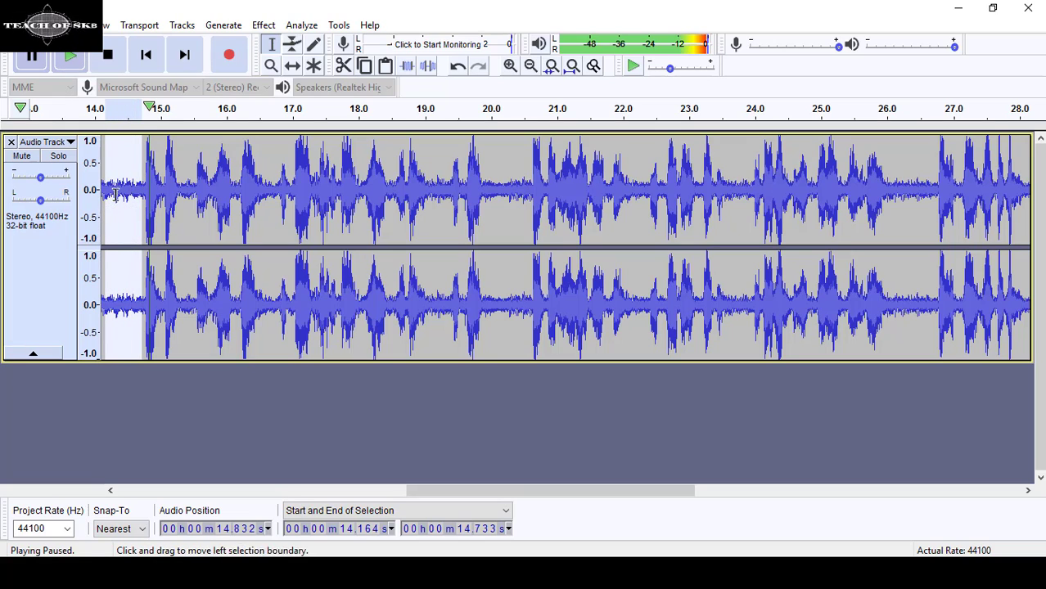
Set Noise Reduction to 14 dB and capture the noise profile from the selected stretch
click(264, 25)
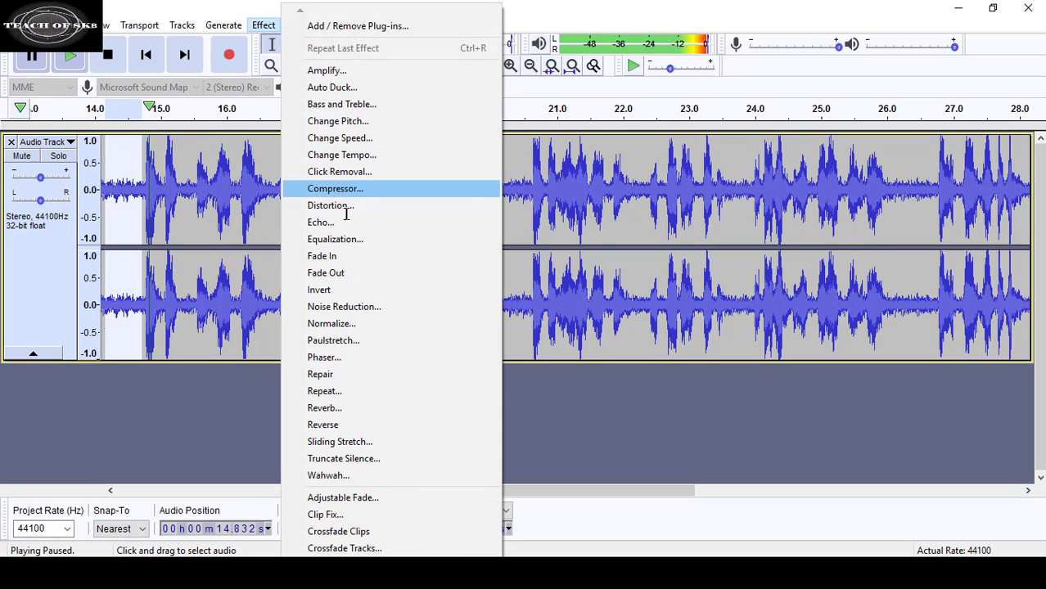
click(367, 307)
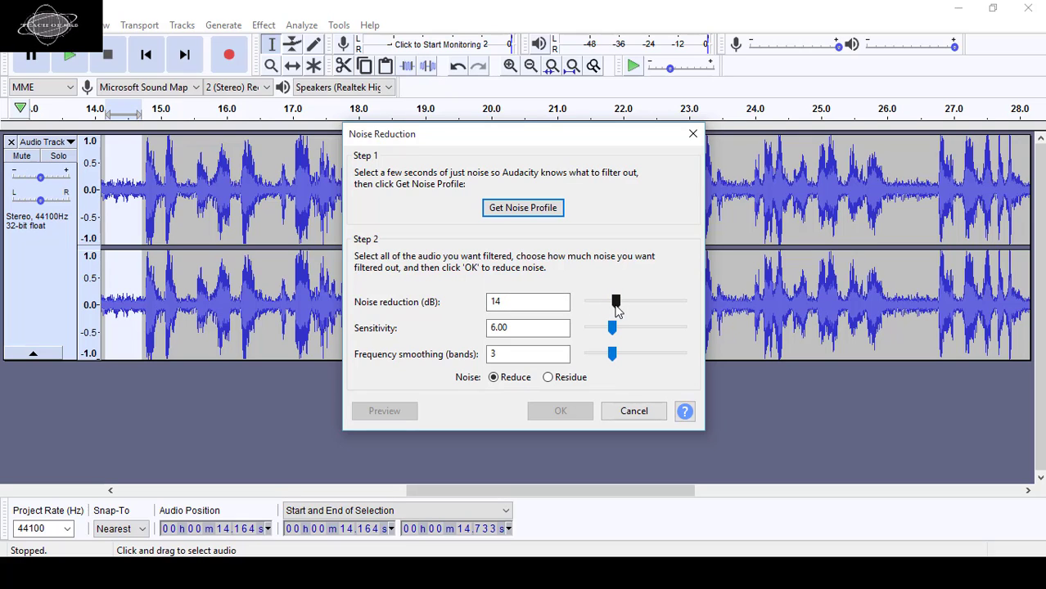
mouse_move(617, 309)
mouse_down()
mouse_move(672, 304)
mouse_move(619, 303)
mouse_up()
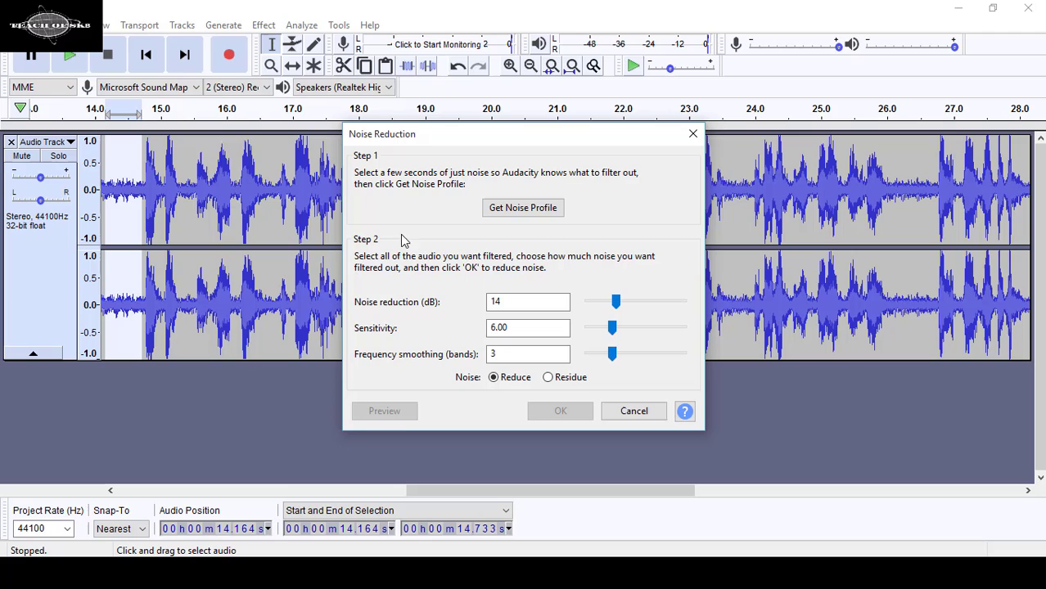
click(540, 211)
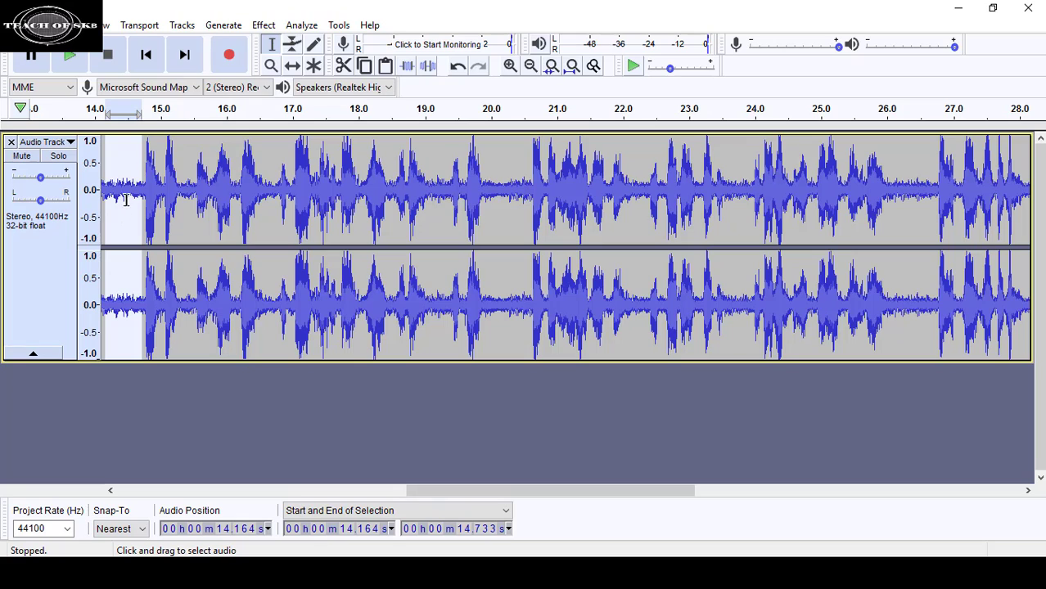
Play the selected noise stretch, then silence it and play it again for comparison
click(70, 58)
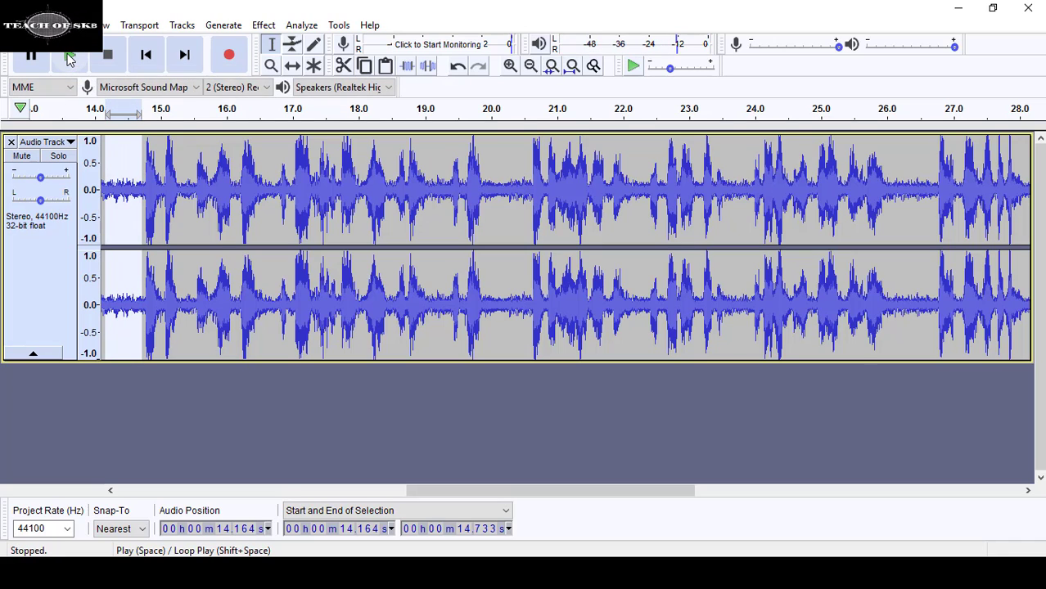
click(69, 57)
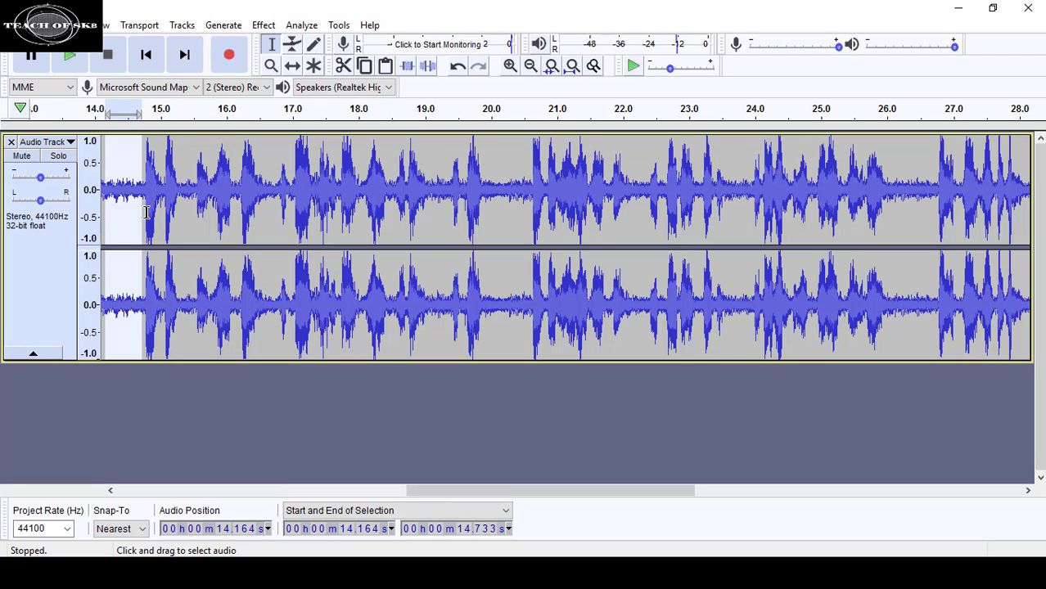
key(ctrl+l)
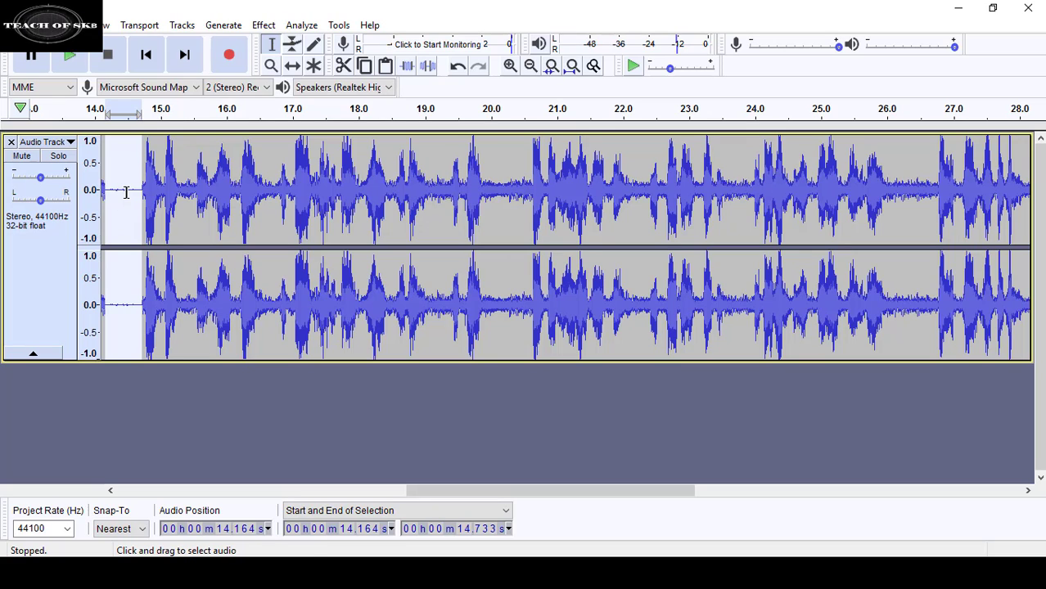
click(71, 60)
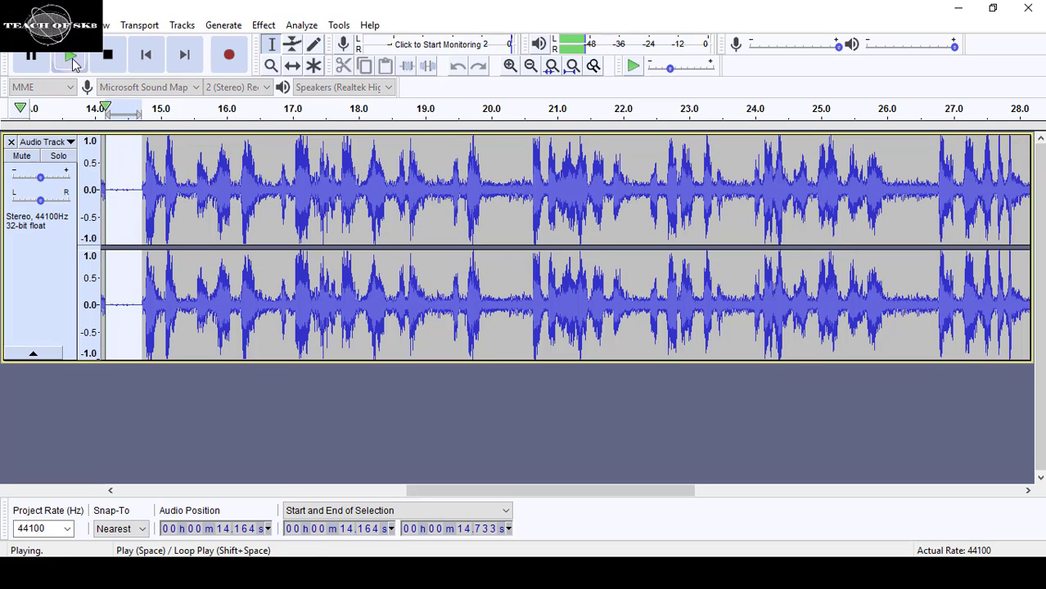
click(71, 61)
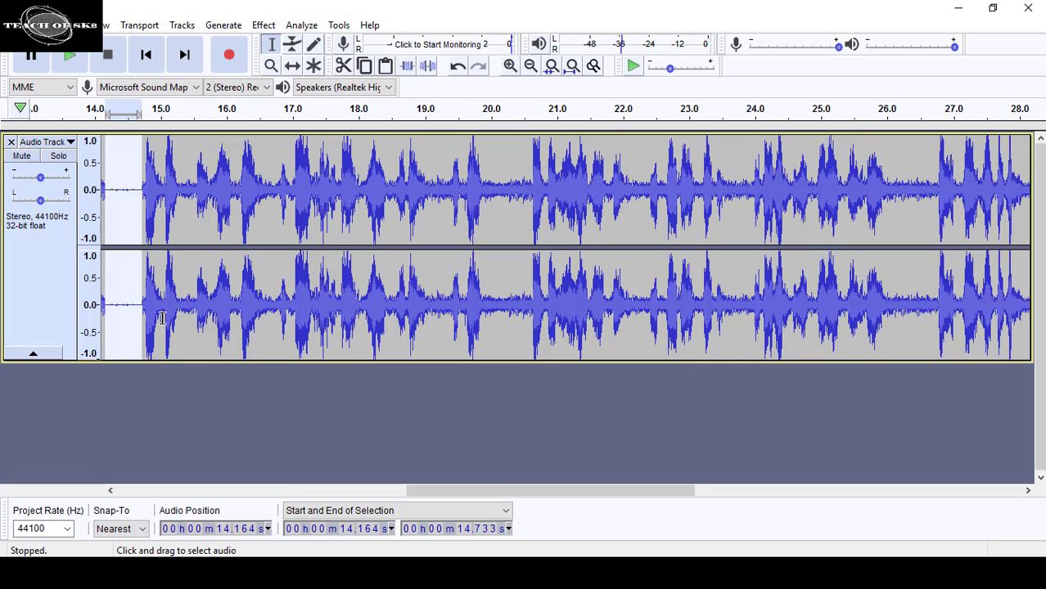
Undo the silencing and play the track from about 14.2 seconds, pausing near 23.8 seconds
click(109, 311)
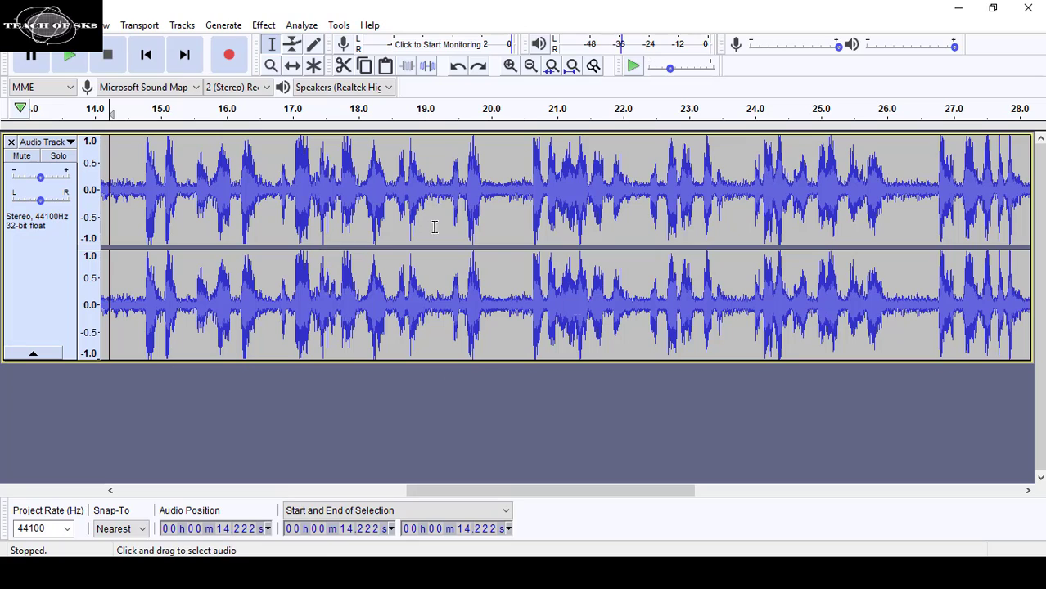
click(71, 57)
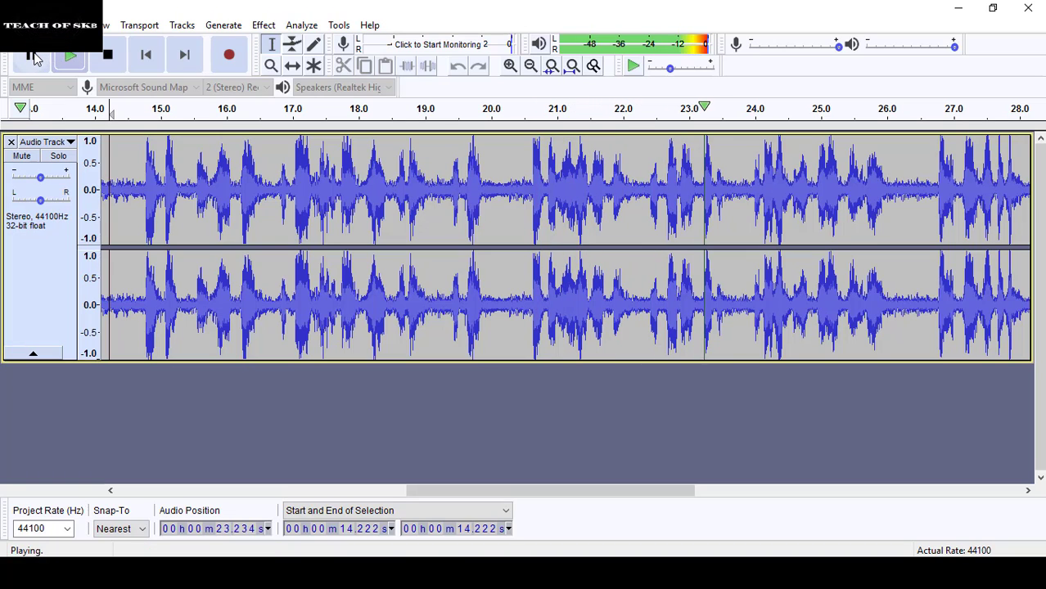
click(33, 56)
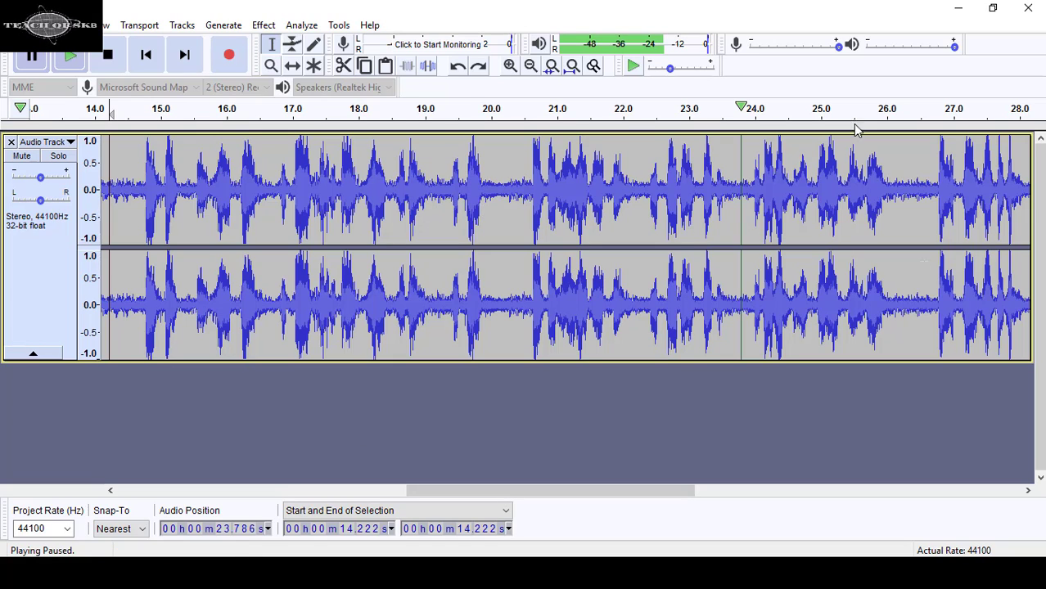
Capture a Noise Reduction profile from the whole track and play the recording from its start
key(ctrl+a)
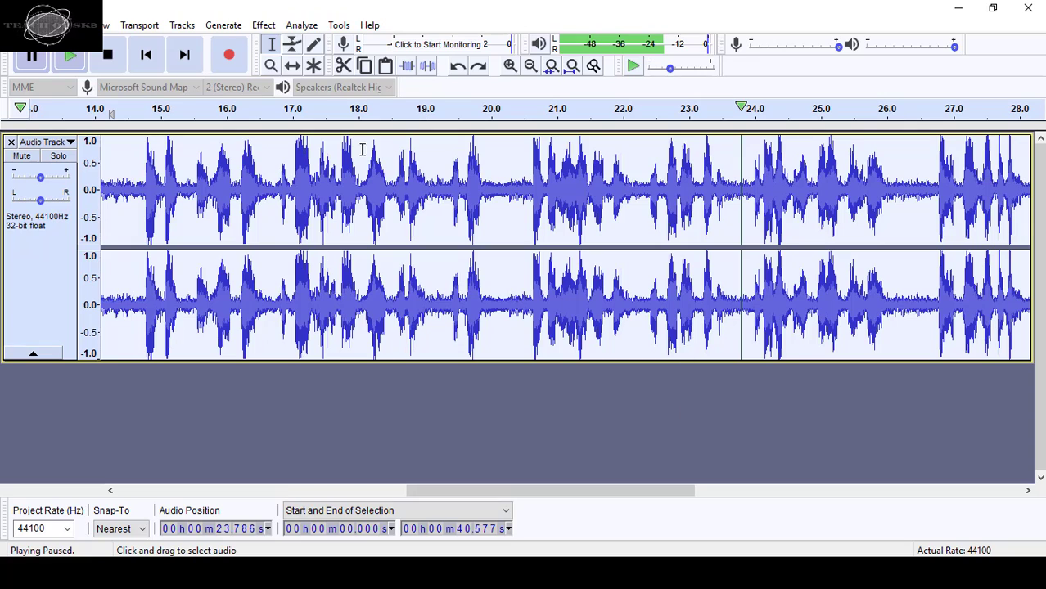
click(264, 25)
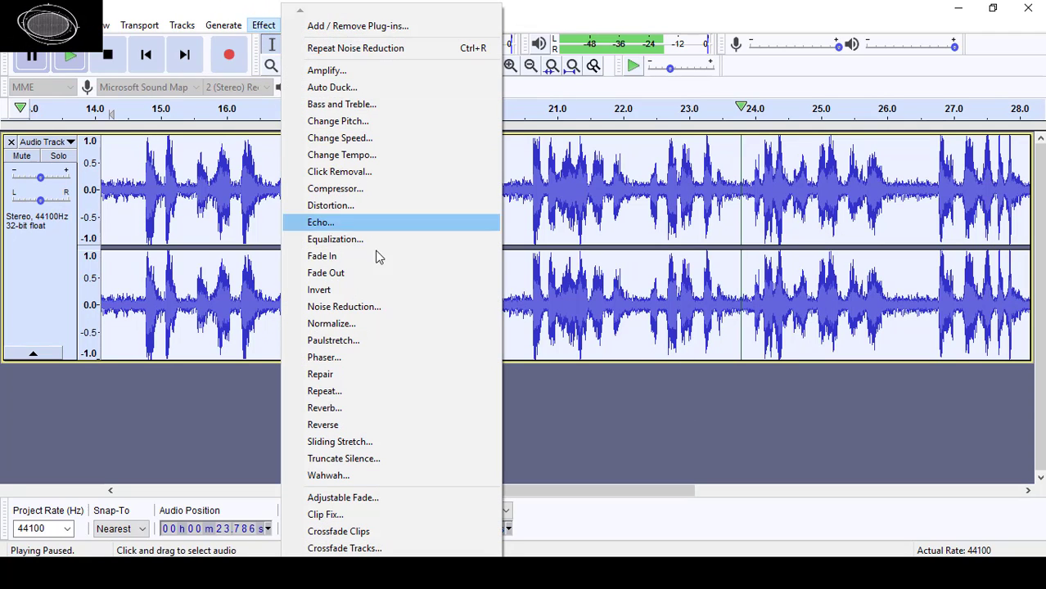
click(381, 308)
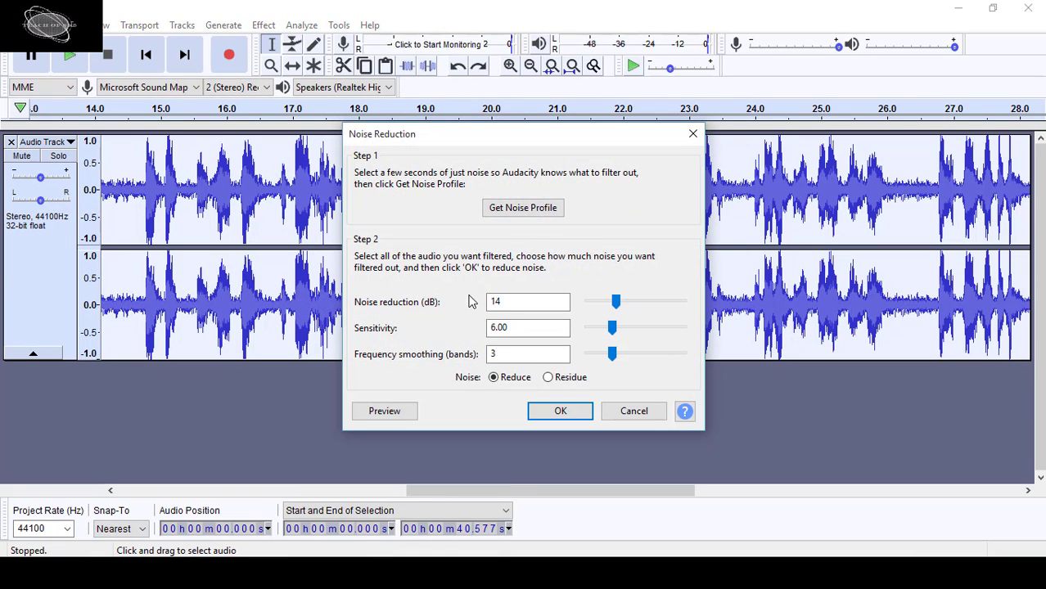
click(522, 208)
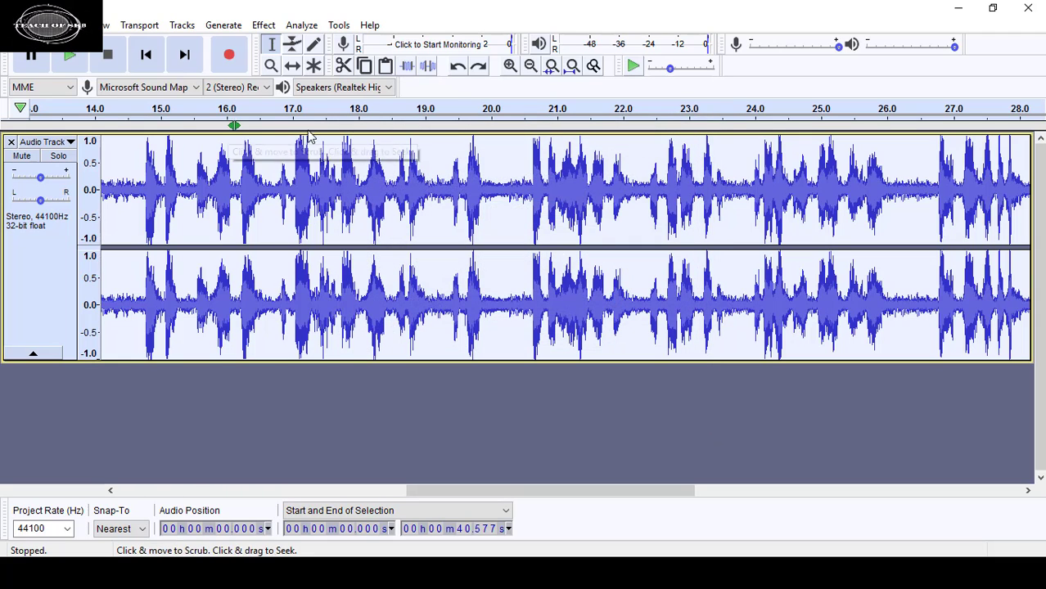
click(70, 55)
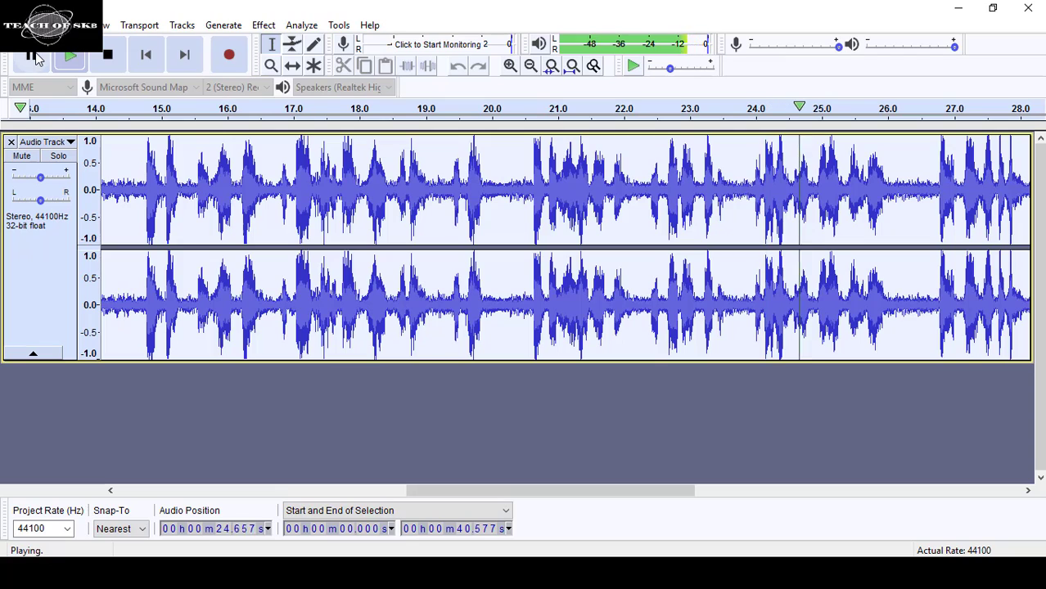
Pause playback, reapply Noise Reduction to the whole track, and play the result from the start, pausing near 9 seconds
click(33, 56)
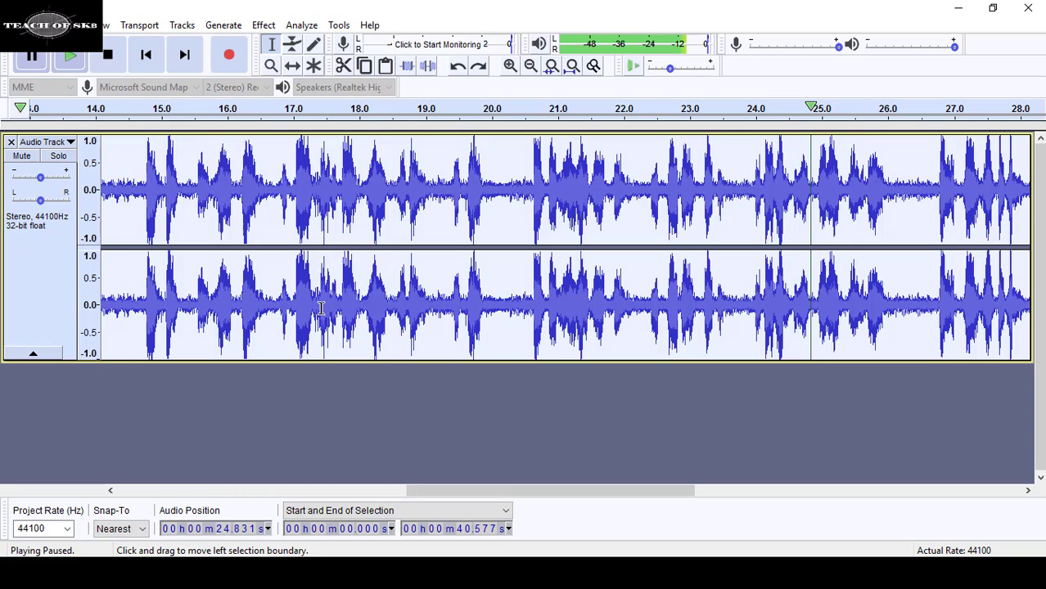
key(ctrl+r)
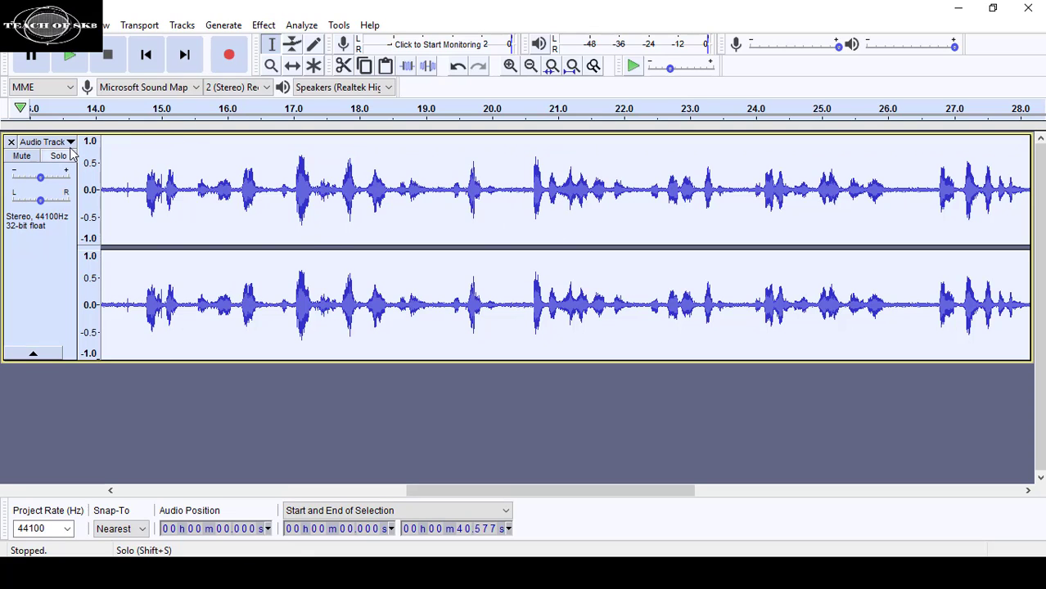
click(71, 65)
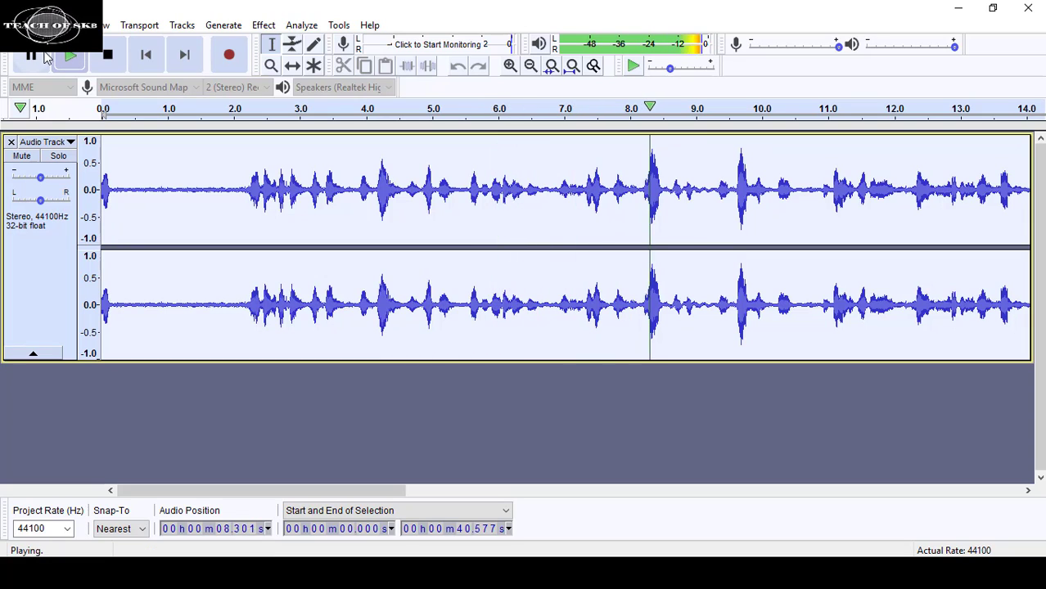
click(30, 54)
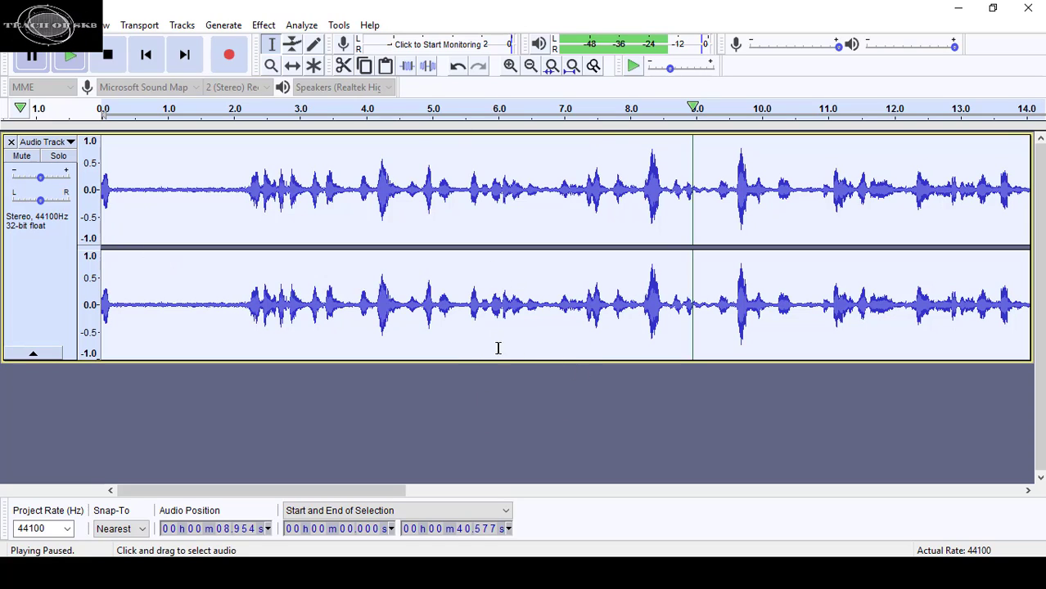
Amplify the whole track by 5.448 dB with clipping allowed, and play it from the start to about 8.9 seconds
click(264, 25)
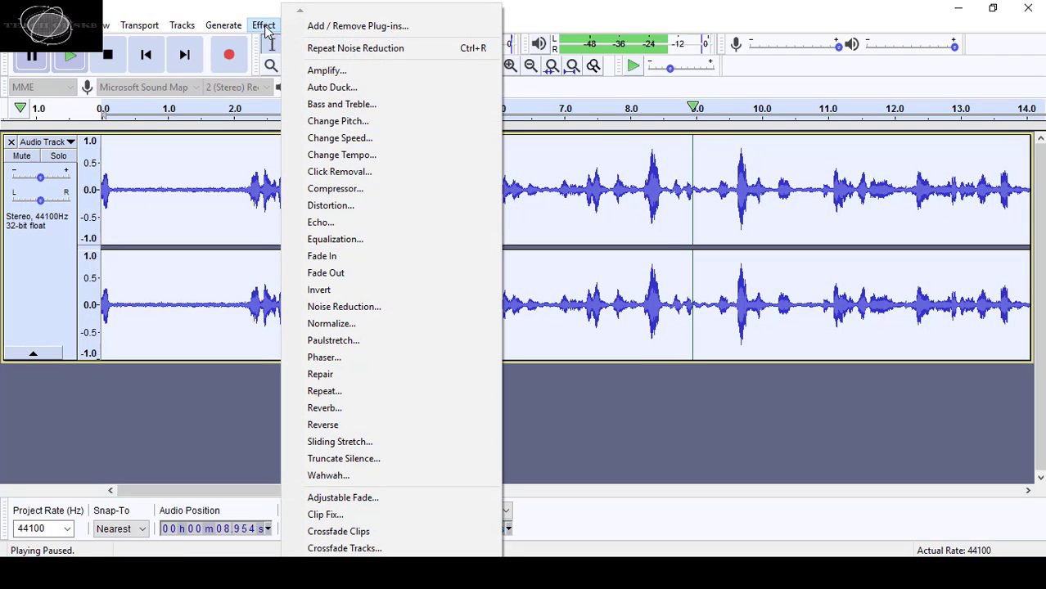
click(359, 74)
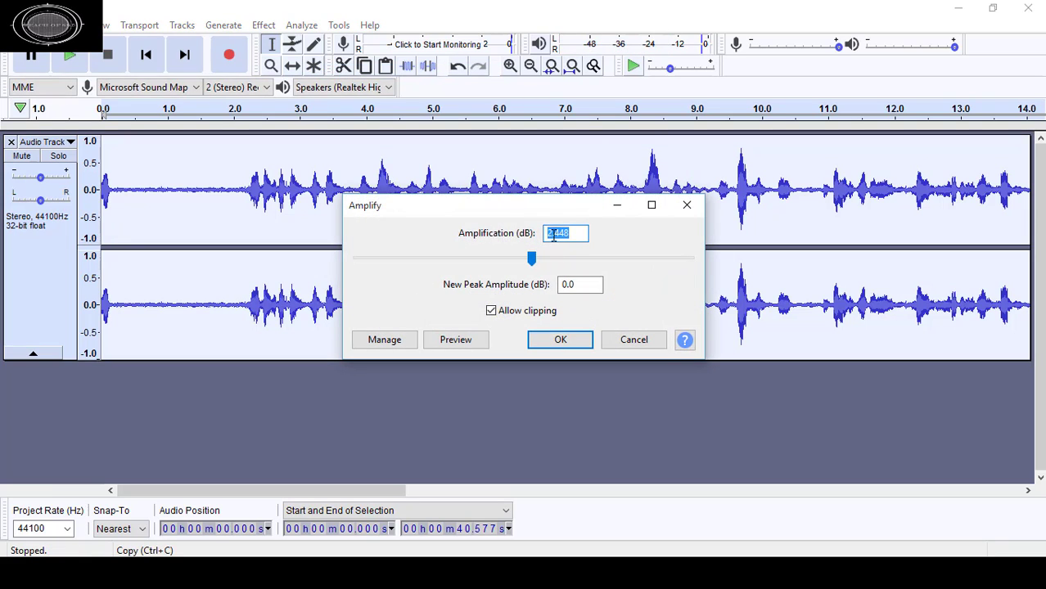
click(552, 235)
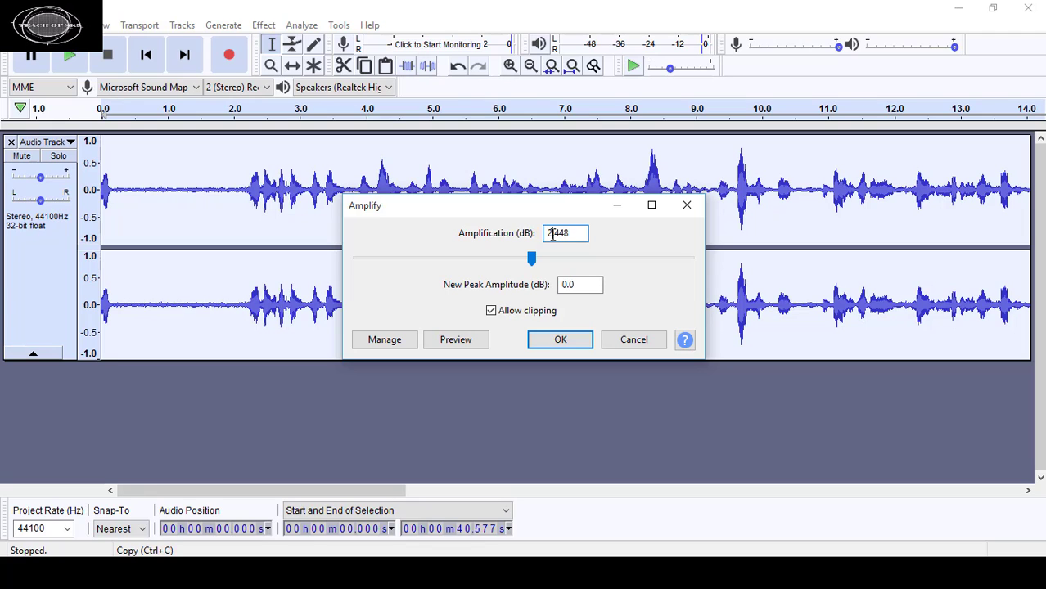
key(BackSpace)
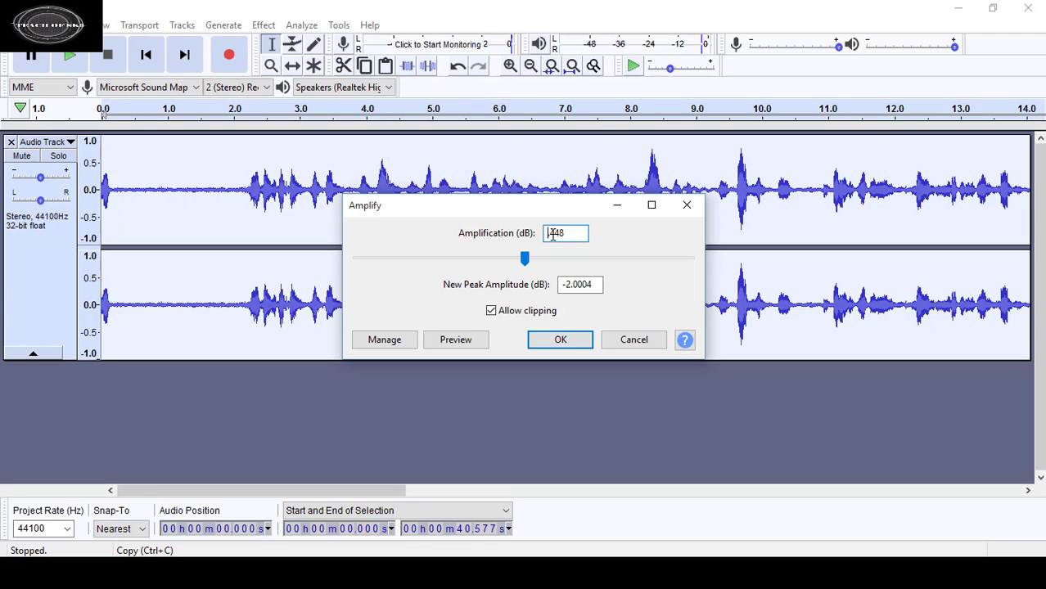
text(5)
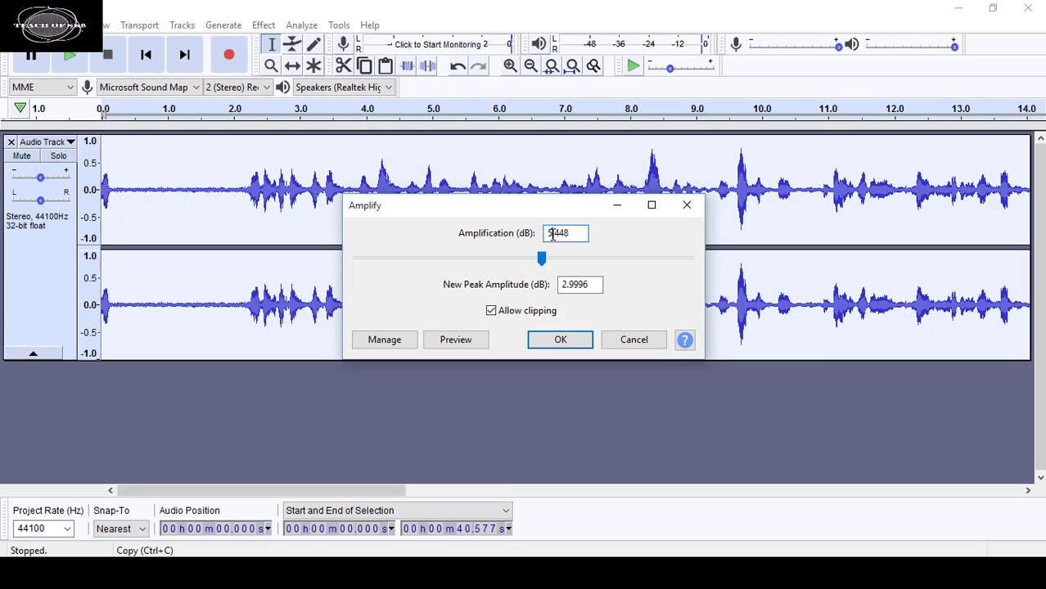
click(562, 341)
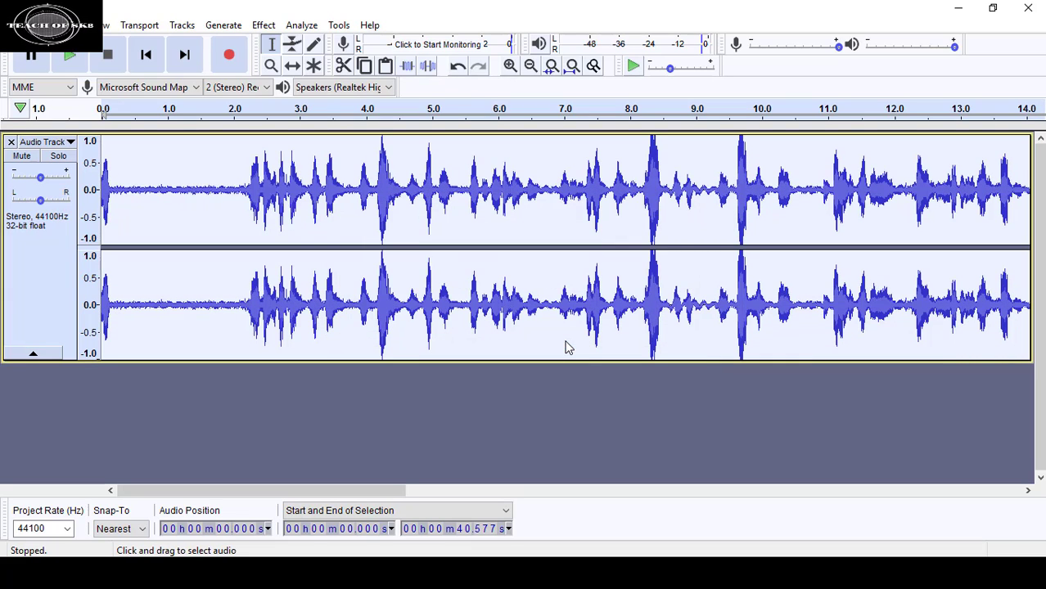
click(71, 57)
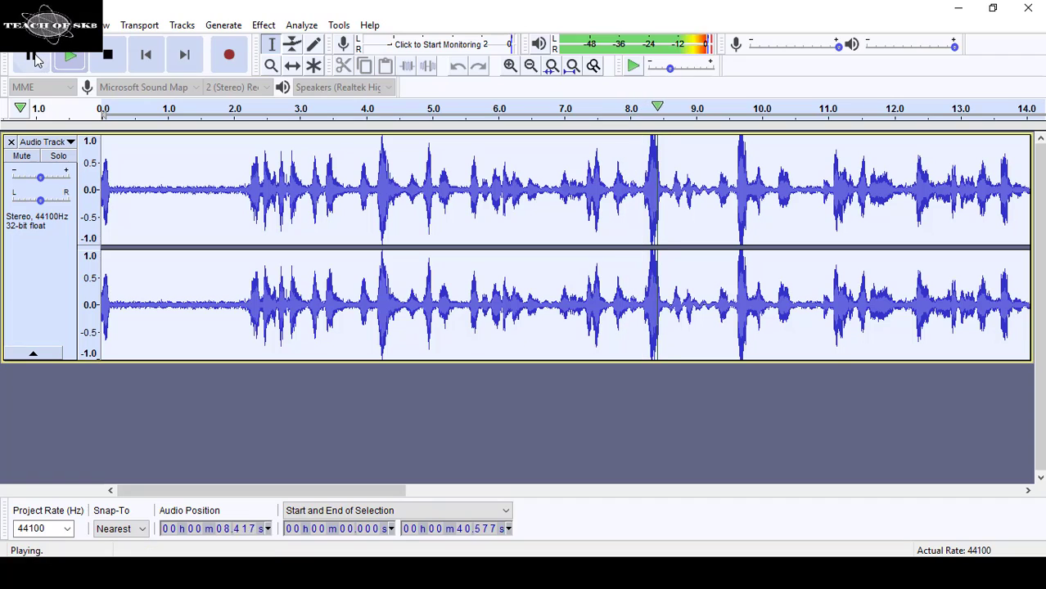
key(p)
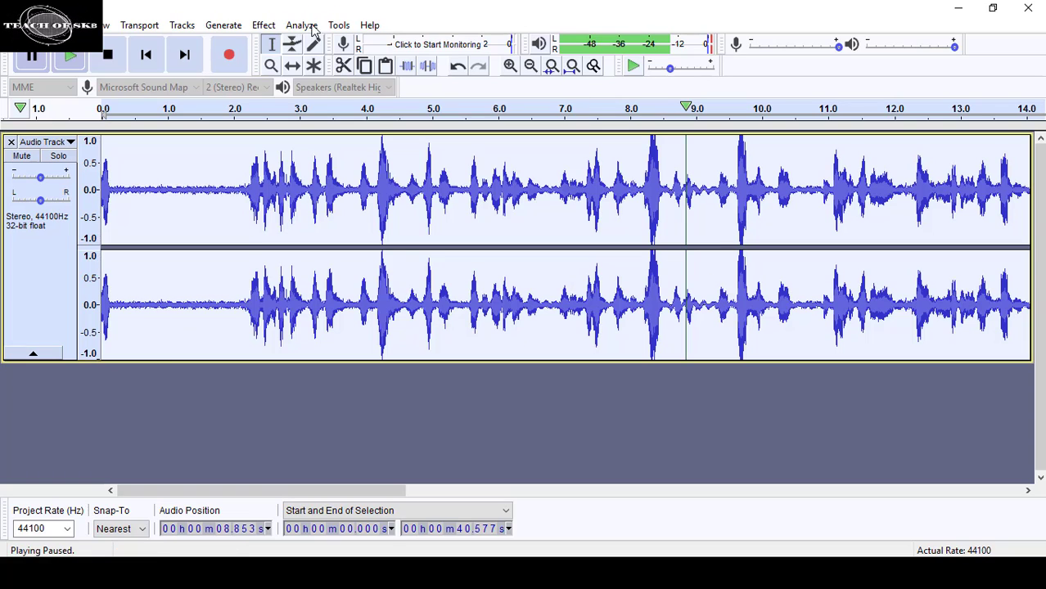
Preview the Change Pitch effect on the track with a percent change of about 145.657
click(264, 28)
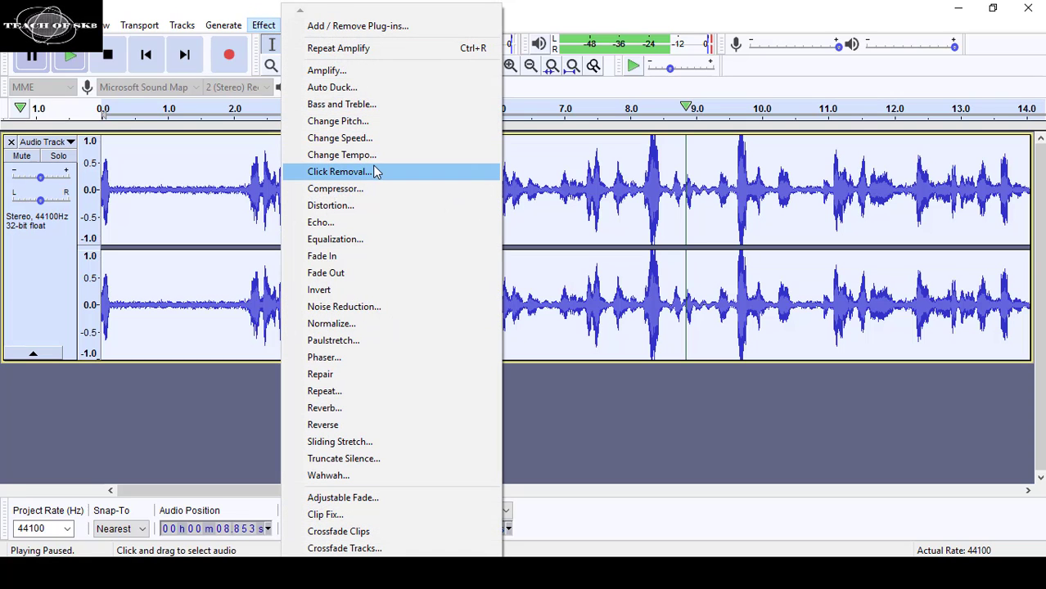
click(260, 27)
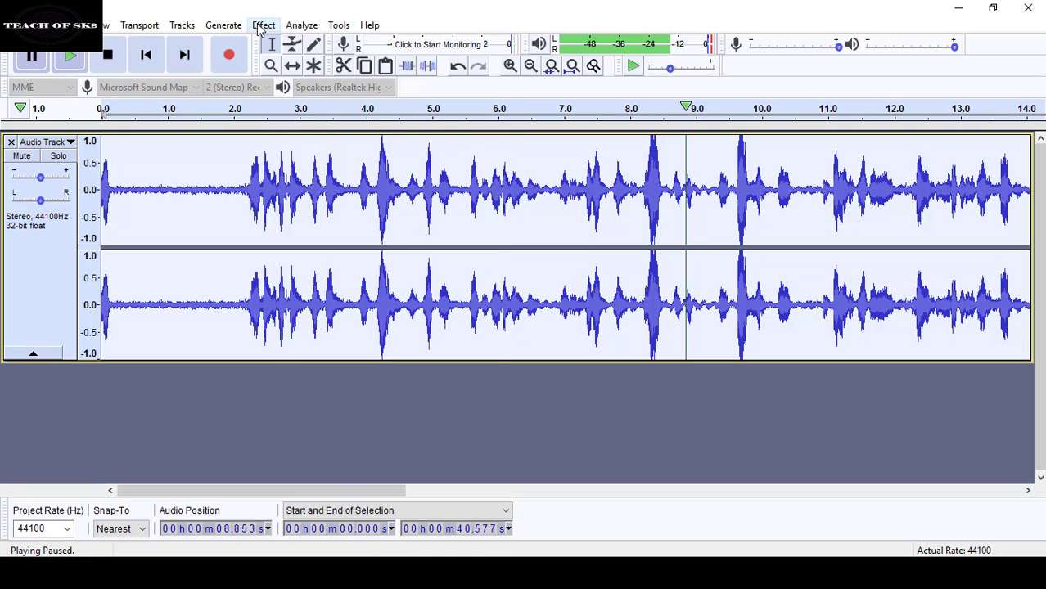
click(260, 27)
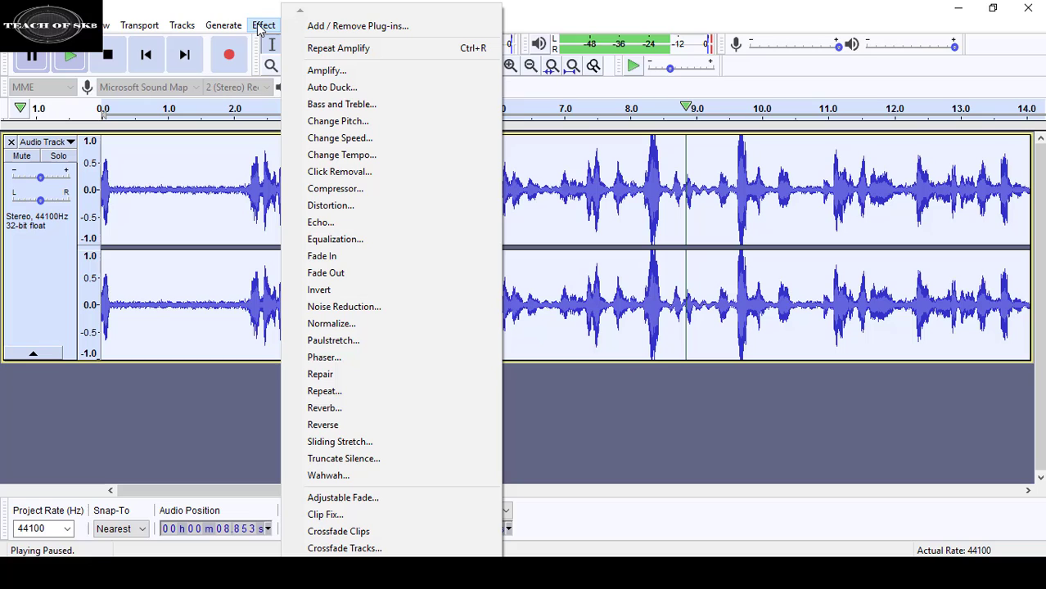
click(361, 123)
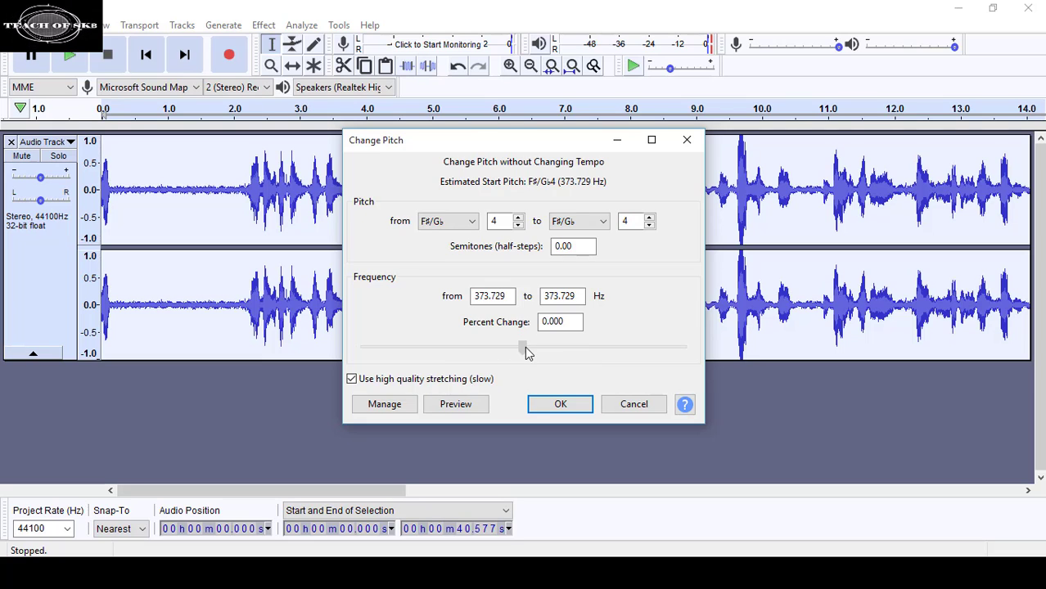
drag(525, 350, 600, 354)
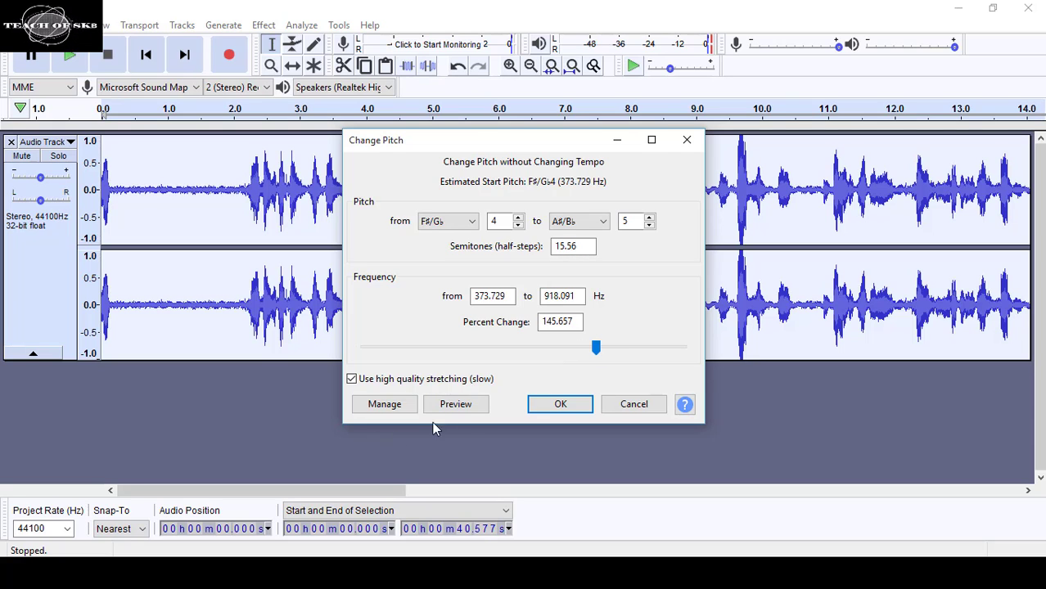
click(460, 413)
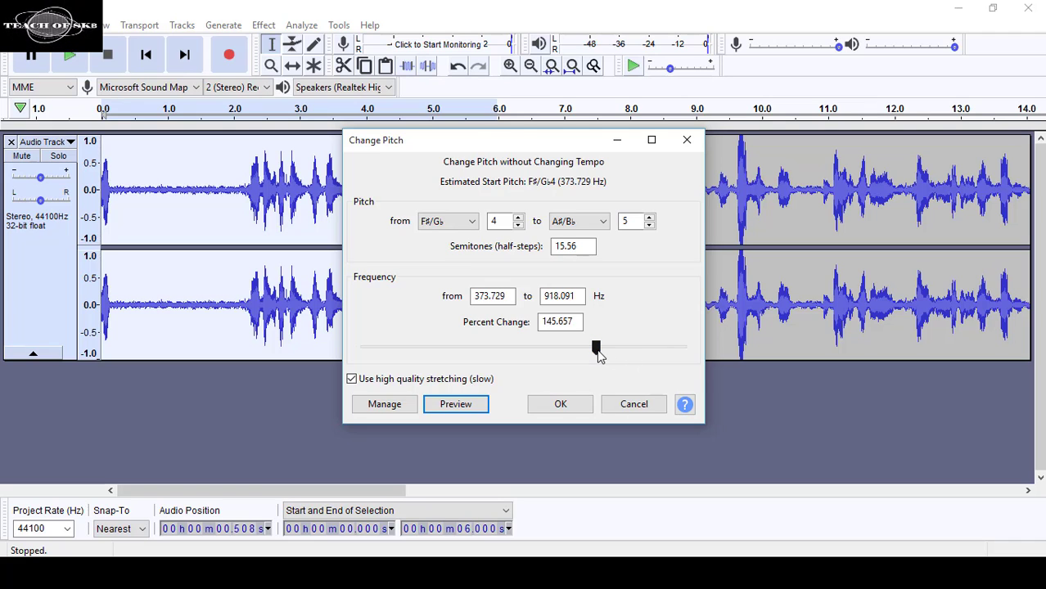
Preview the pitch change at -36 percent, try about 20 percent, then discard the effect and clear the track selection
drag(598, 353, 465, 373)
click(457, 408)
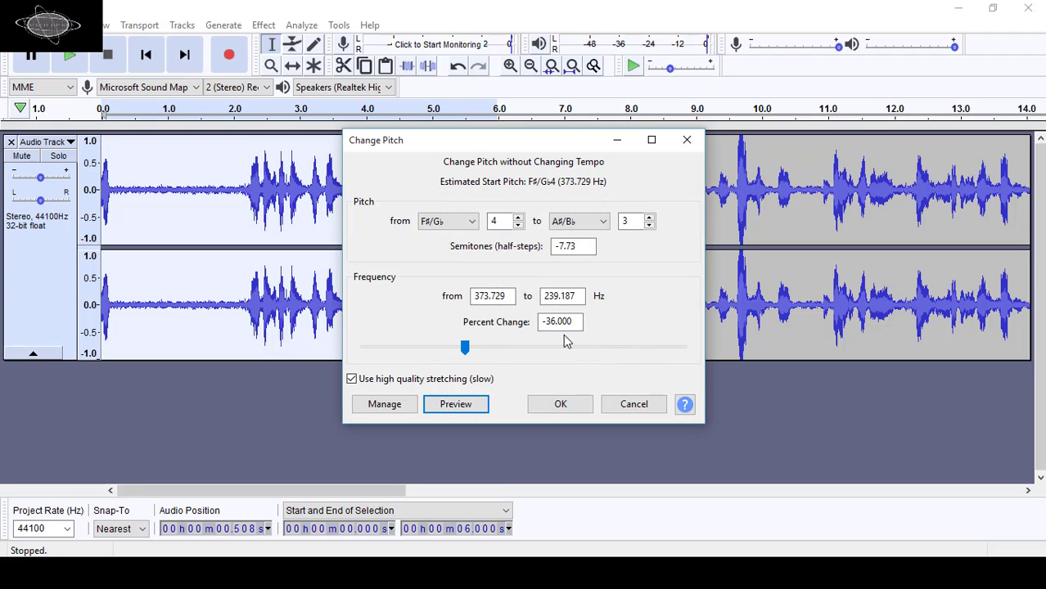
click(465, 351)
drag(465, 352, 513, 349)
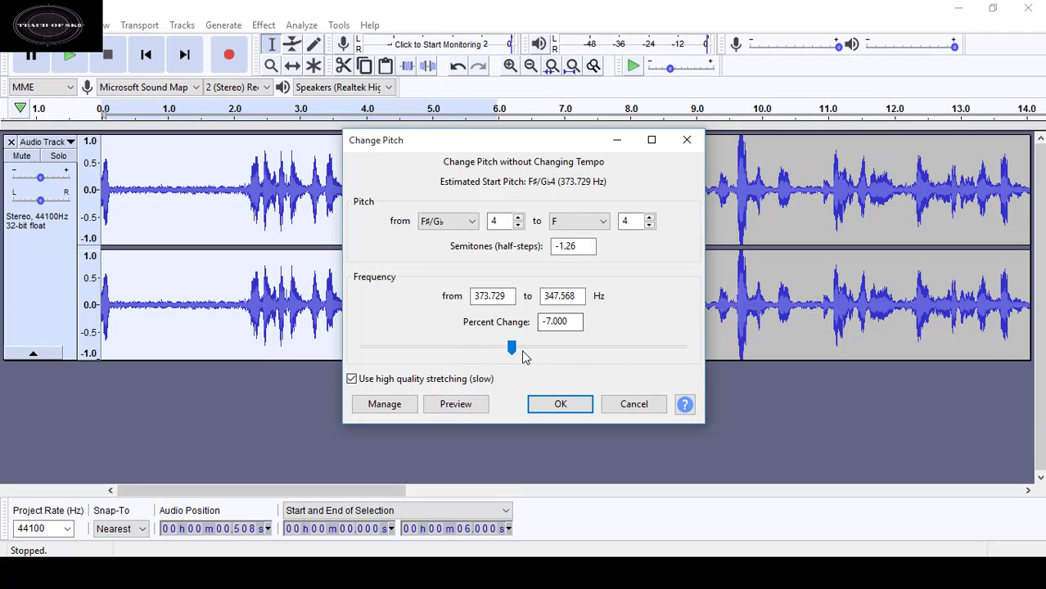
drag(512, 348, 538, 352)
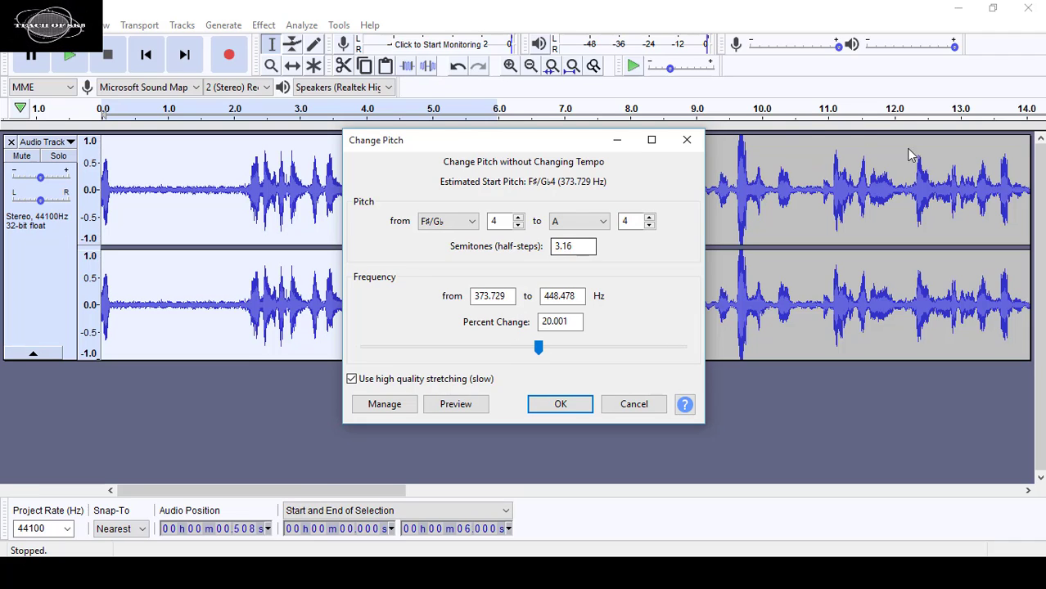
click(685, 142)
click(446, 282)
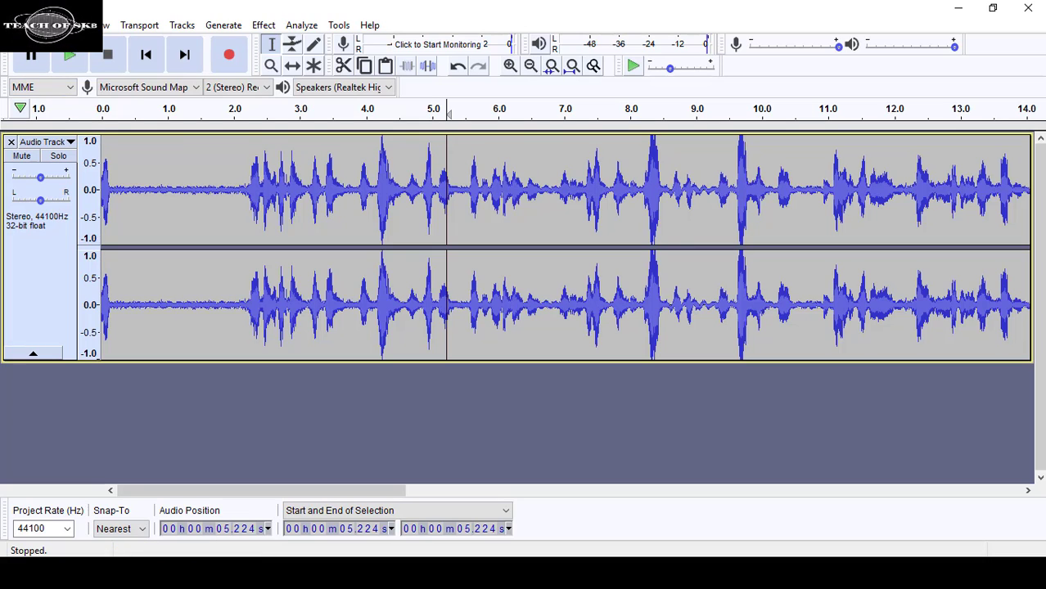
Export the audio as a WAV (Microsoft) 32-bit float PCM file named "sontu 11111" in the Audacity audio folder, leaving metadata tags blank
click(12, 26)
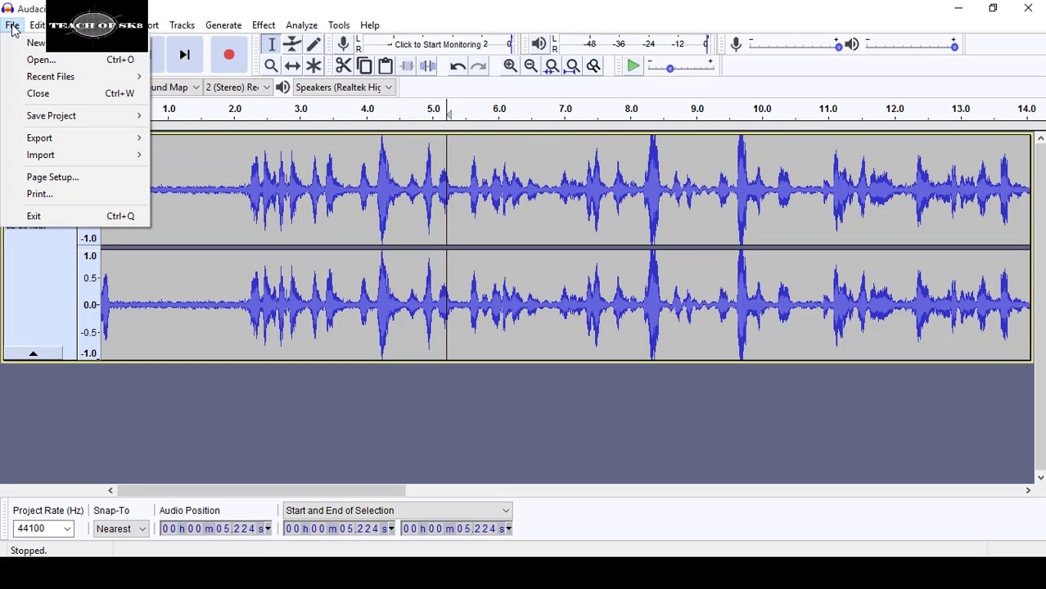
mouse_move(57, 141)
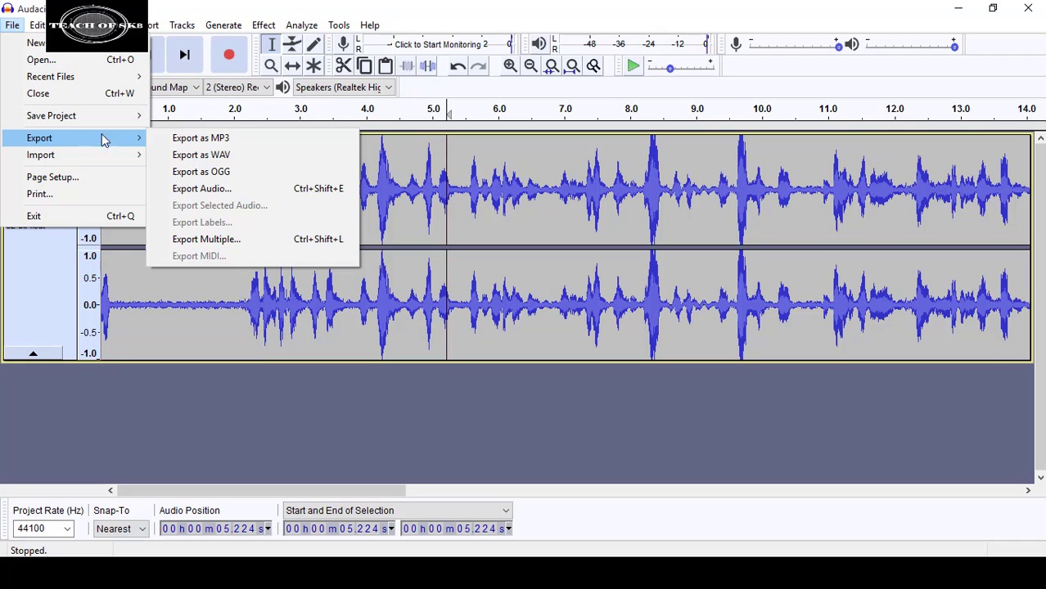
click(237, 158)
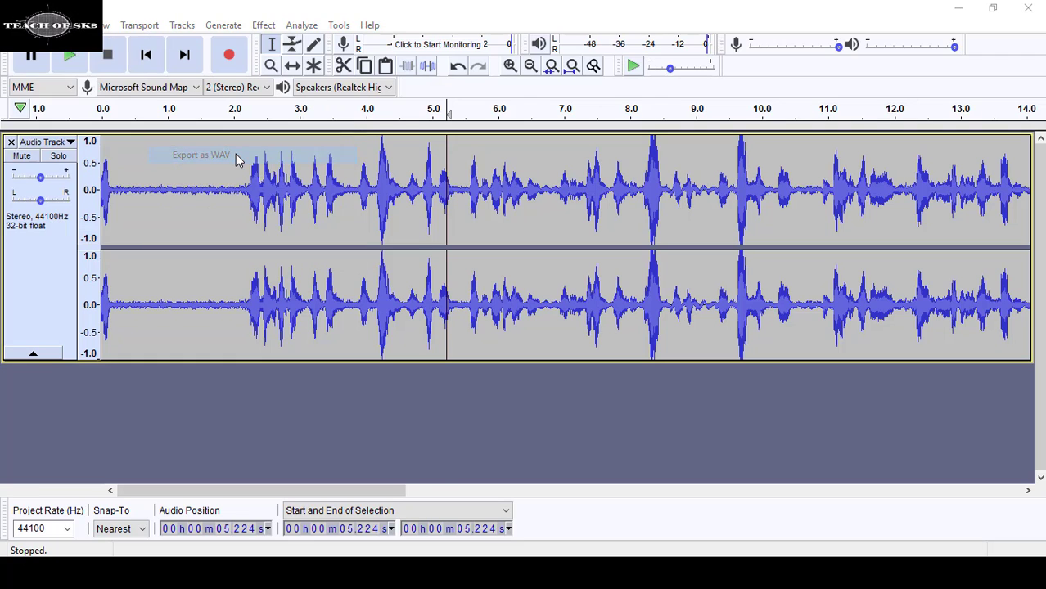
click(206, 318)
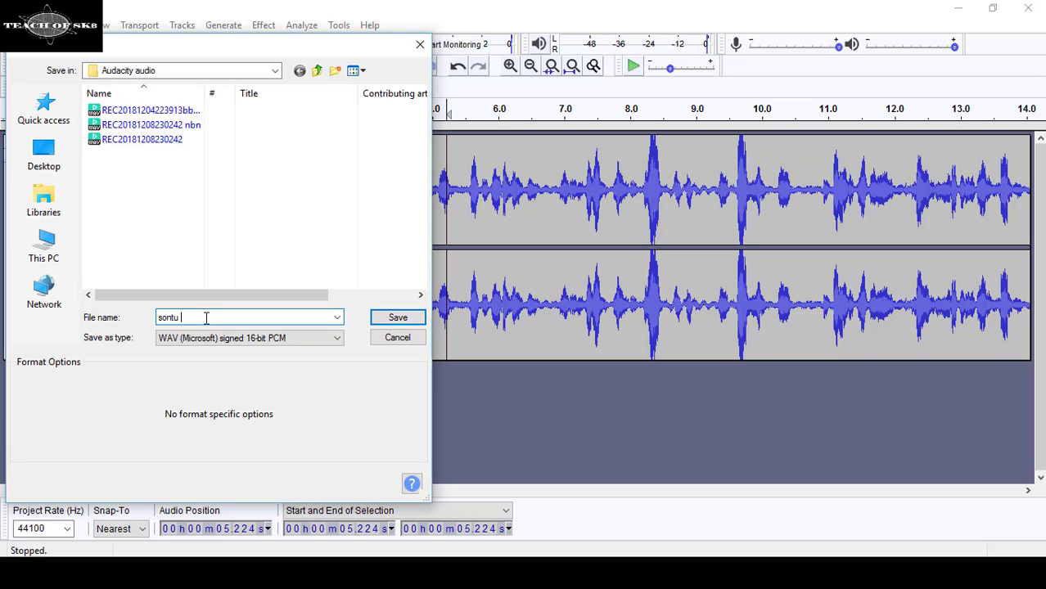
click(332, 342)
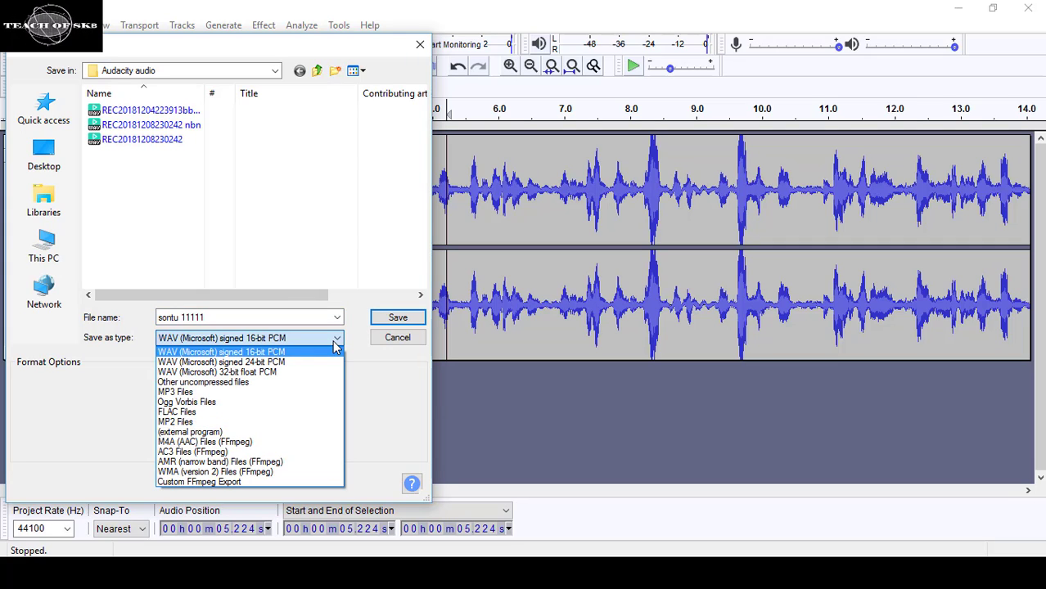
click(257, 374)
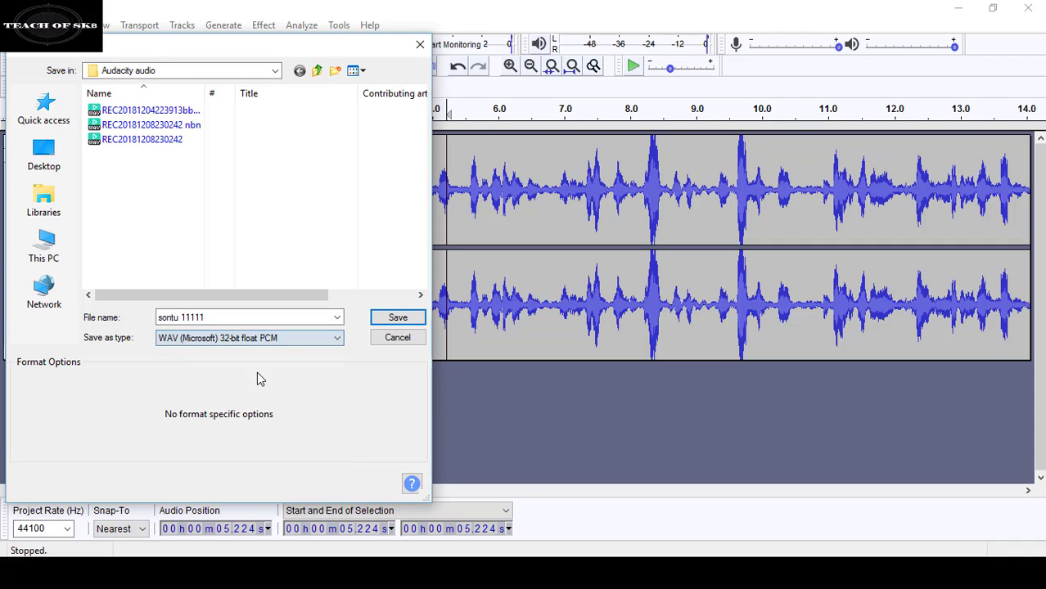
click(399, 319)
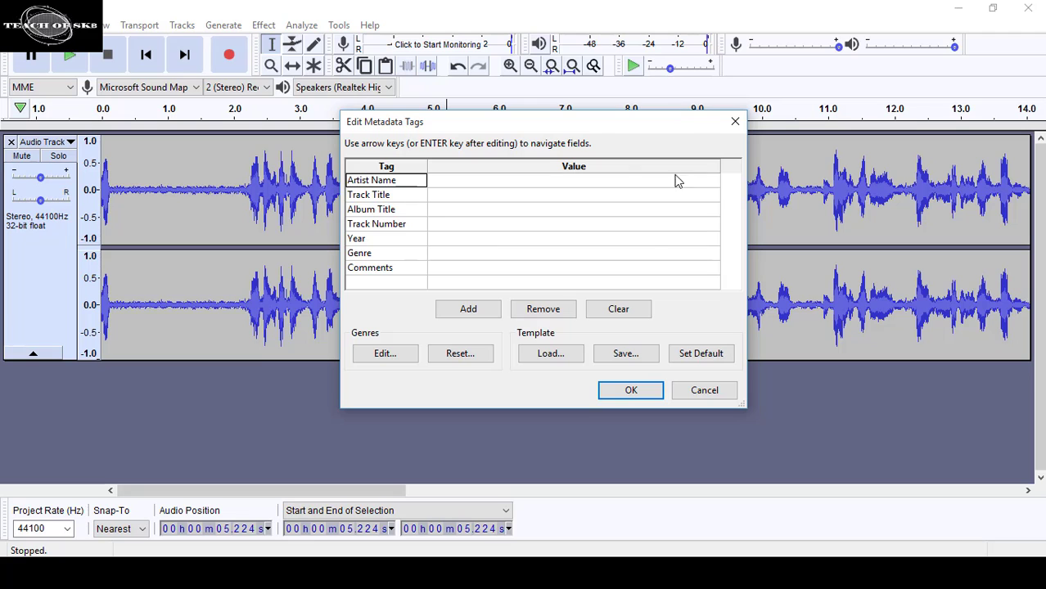
click(631, 391)
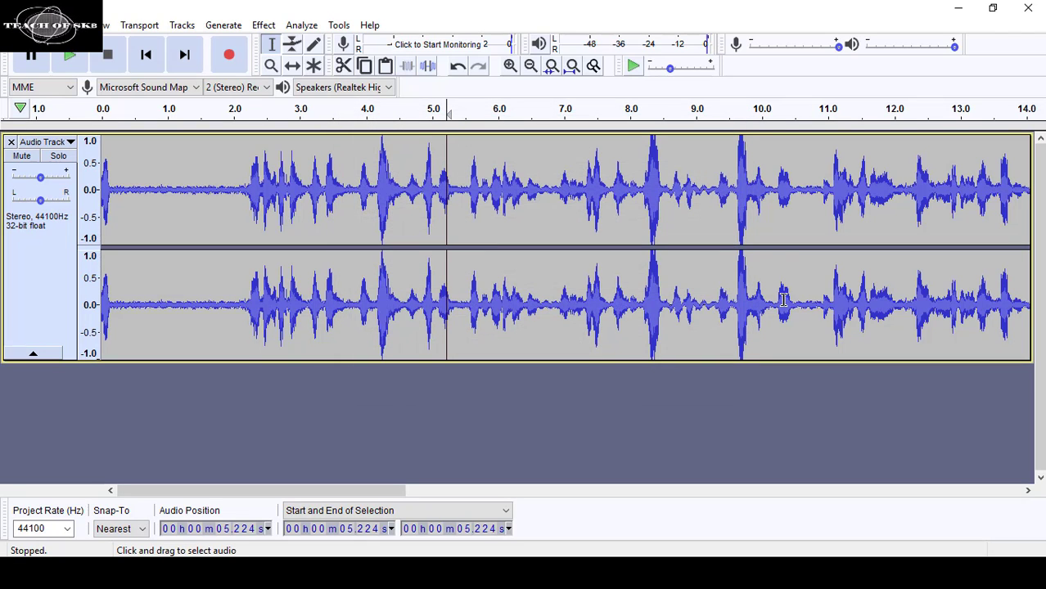